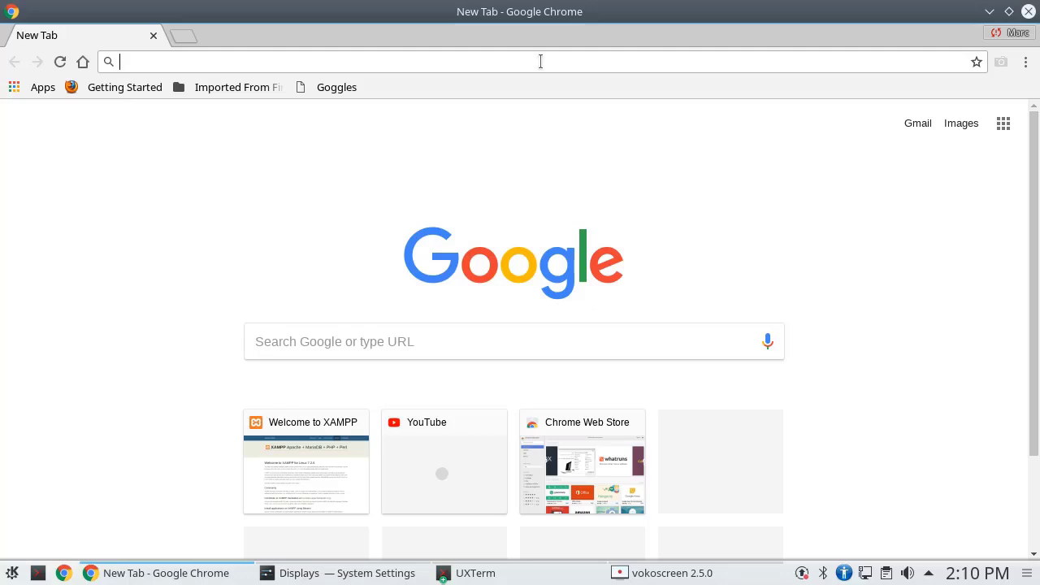
Search Google for 'jetbrains student' and open the JetBrains student licences page
{"action": "type", "text": "je"}
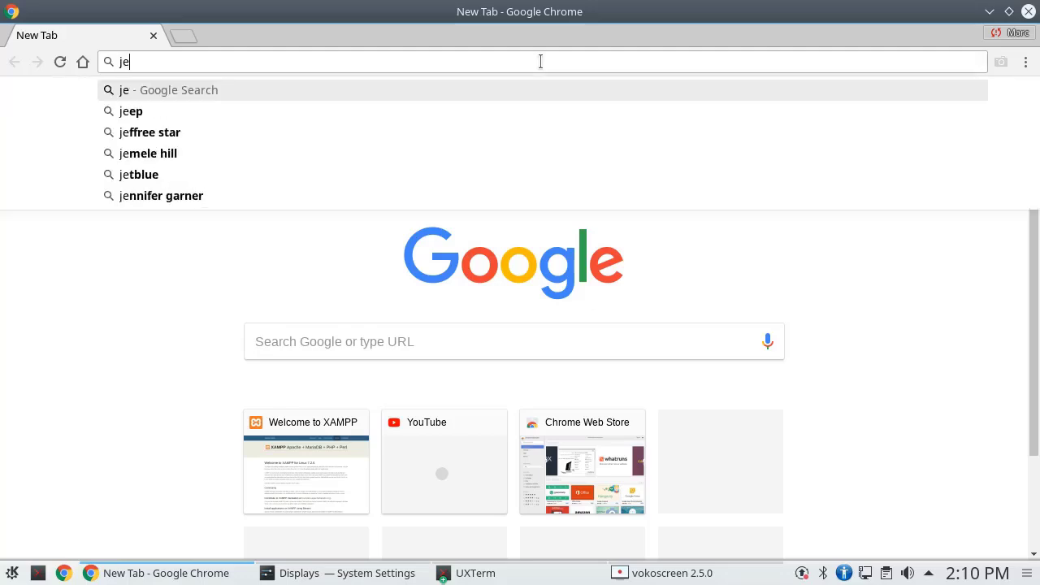
{"action": "type", "text": "tbrains "}
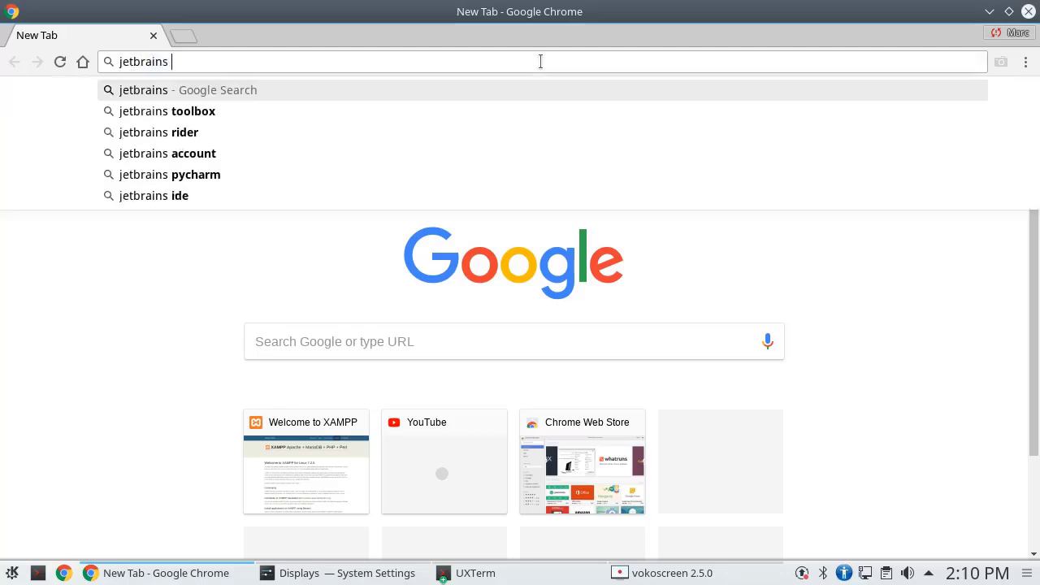
{"action": "type", "text": "student"}
{"action": "key", "text": "Return"}
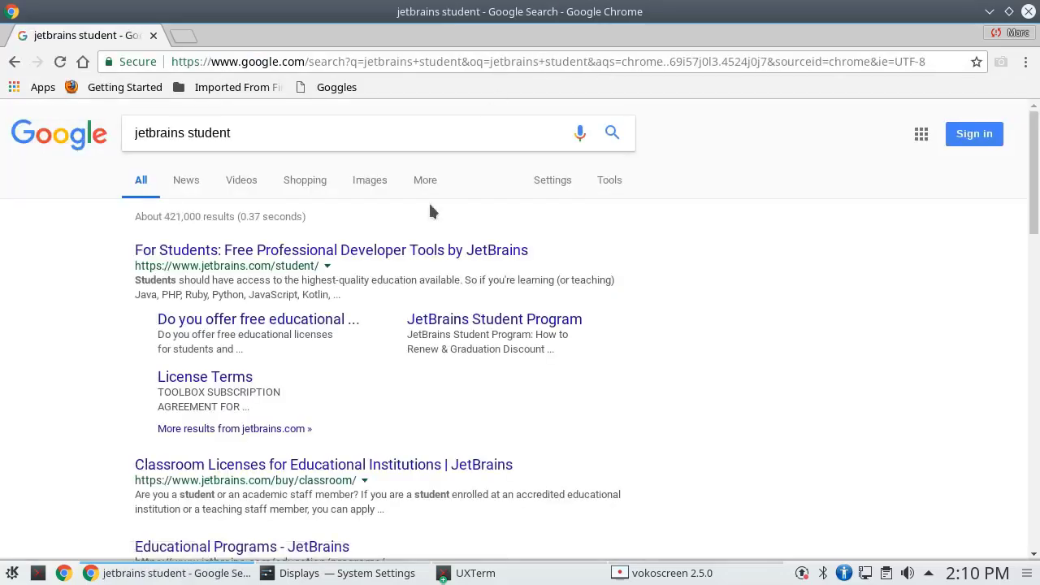
{"action": "left_click", "coordinate": [400, 252]}
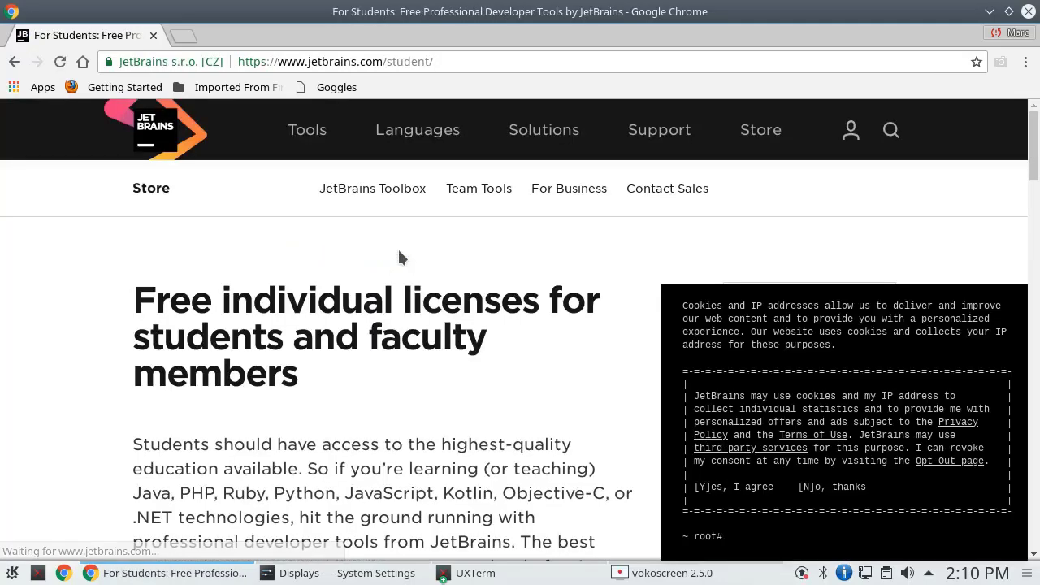
Accept the site's cookie notice and scroll through the For Students page
{"action": "left_click", "coordinate": [732, 498]}
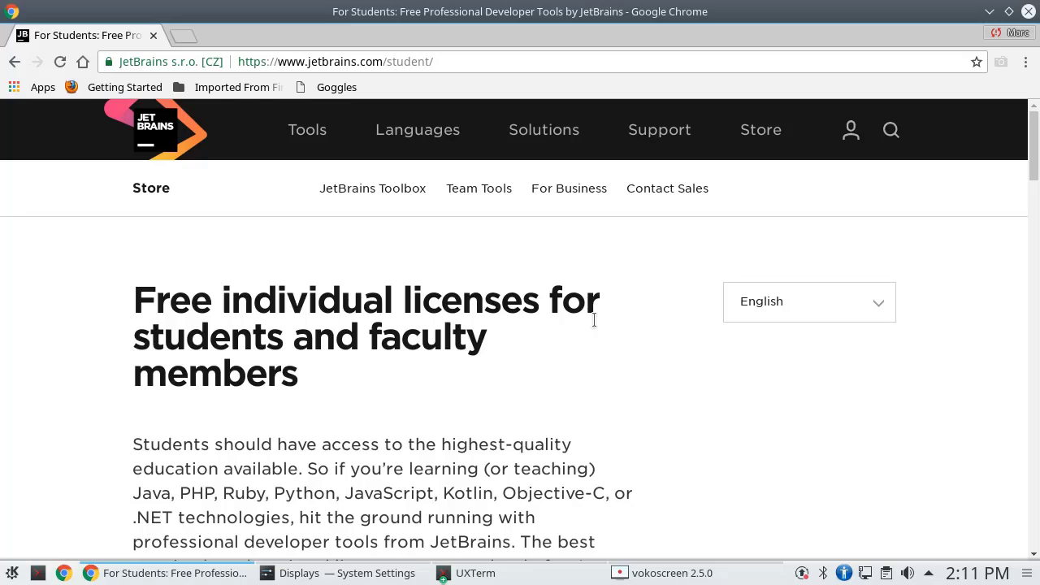
{"action": "scroll", "coordinate": [608, 323], "scroll_direction": "down", "scroll_amount": 5}
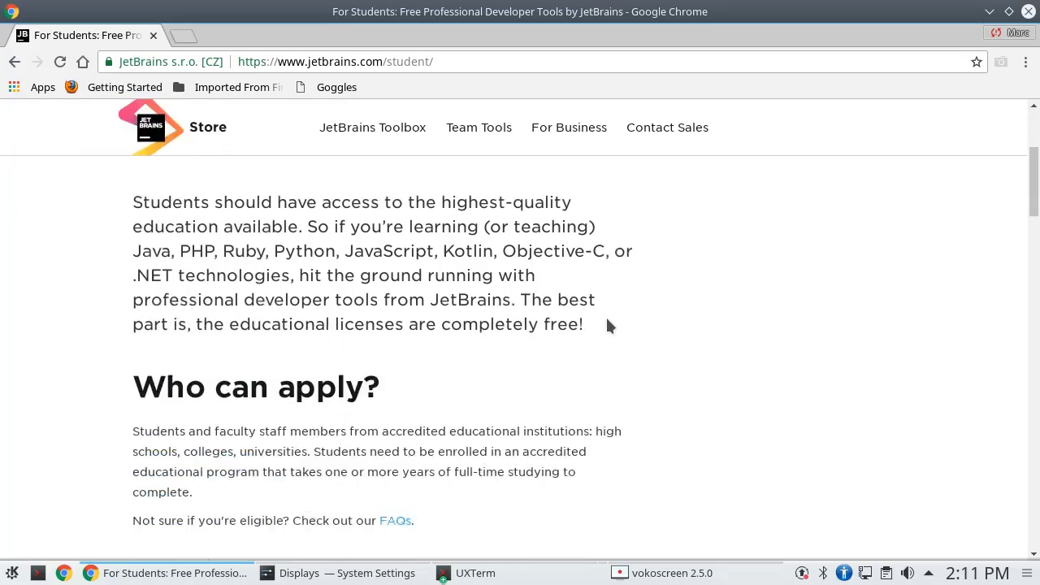
{"action": "scroll", "coordinate": [608, 325], "scroll_direction": "down", "scroll_amount": 3}
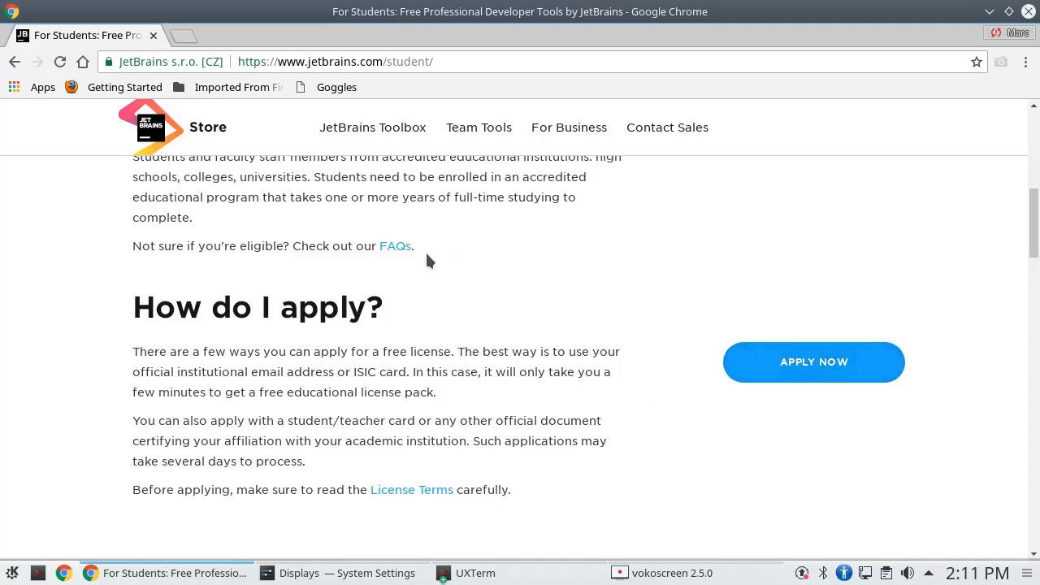
{"action": "scroll", "coordinate": [358, 228], "scroll_direction": "up", "scroll_amount": 5}
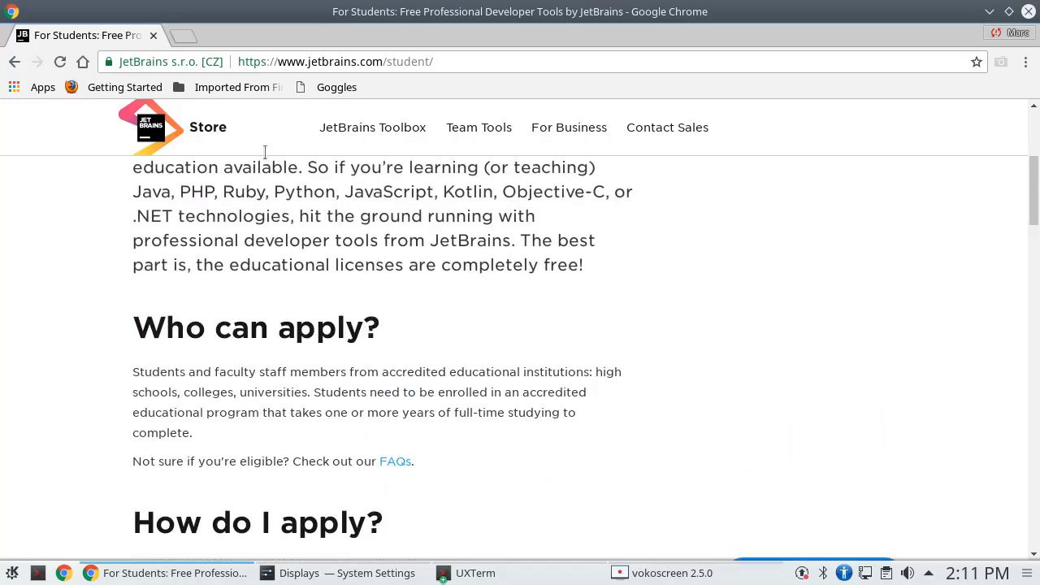
In a new tab, search 'datagrip download' and open the DataGrip download page
{"action": "left_click", "coordinate": [184, 37]}
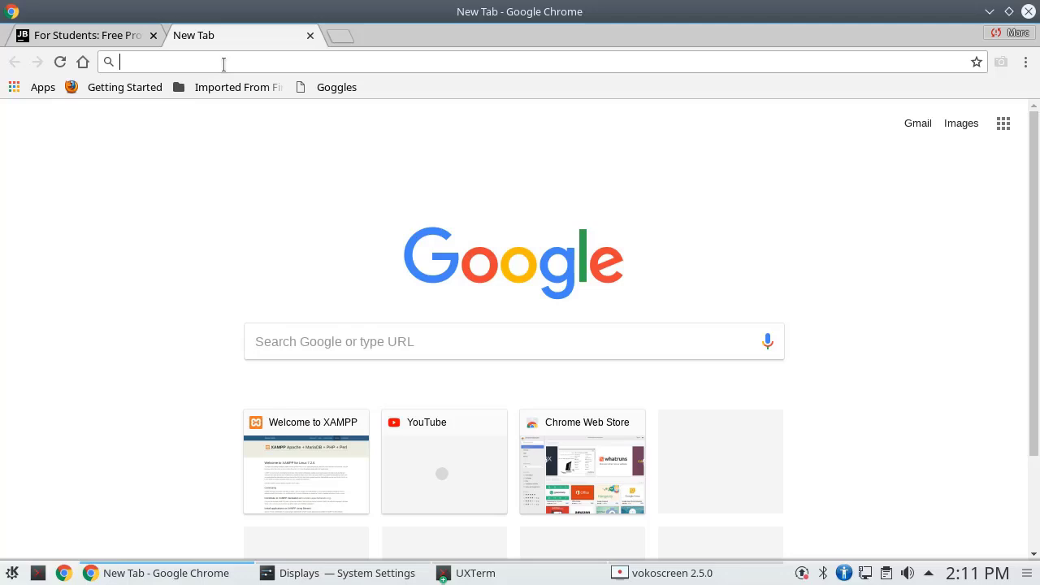
{"action": "type", "text": "datagrip d"}
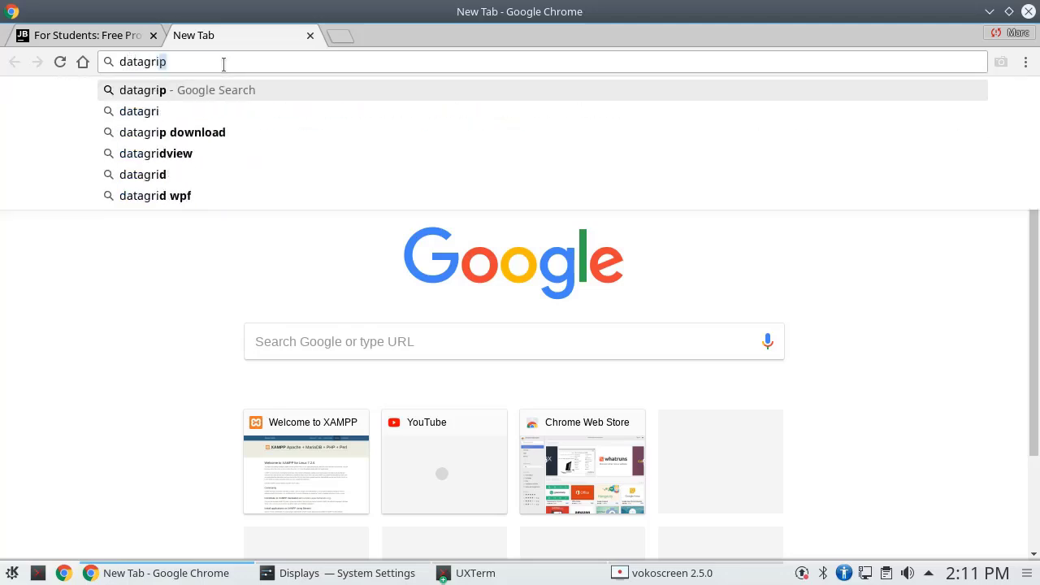
{"action": "type", "text": "ownload"}
{"action": "key", "text": "Return"}
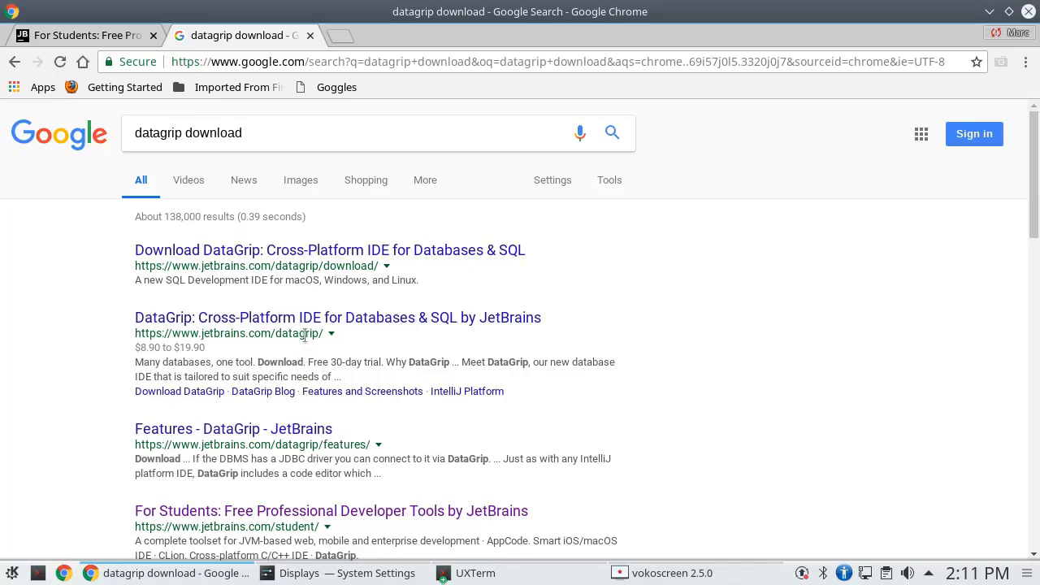
{"action": "left_click", "coordinate": [315, 252]}
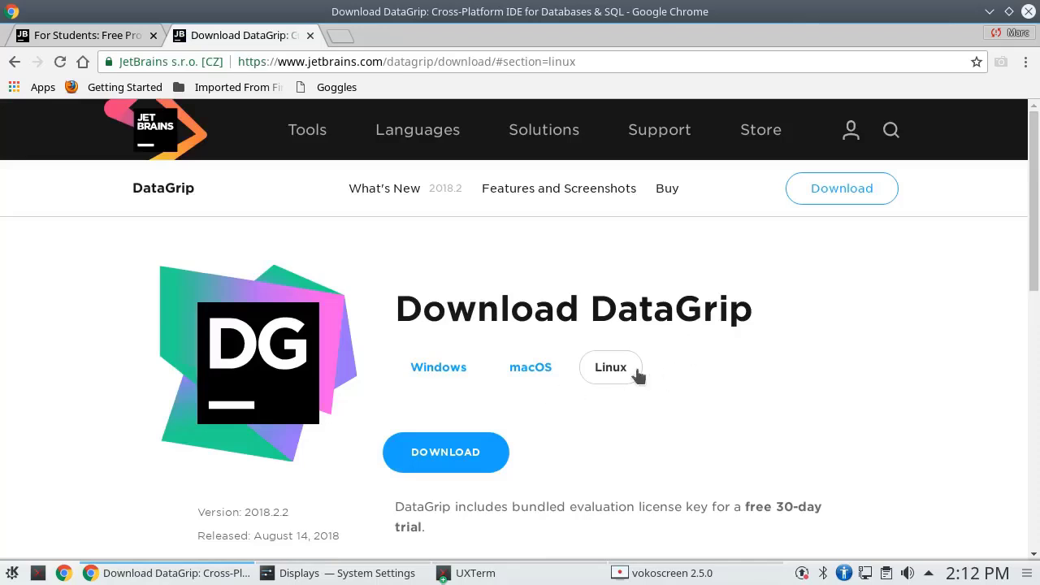
Download the Linux tar.gz version of DataGrip
{"action": "scroll", "coordinate": [670, 320], "scroll_direction": "down", "scroll_amount": 2}
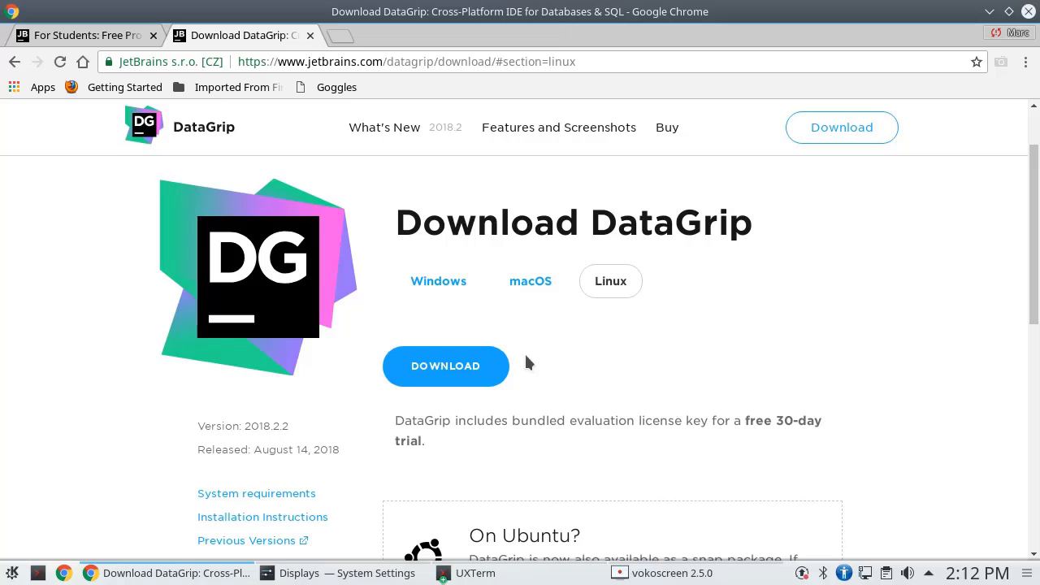
{"action": "left_click", "coordinate": [425, 372]}
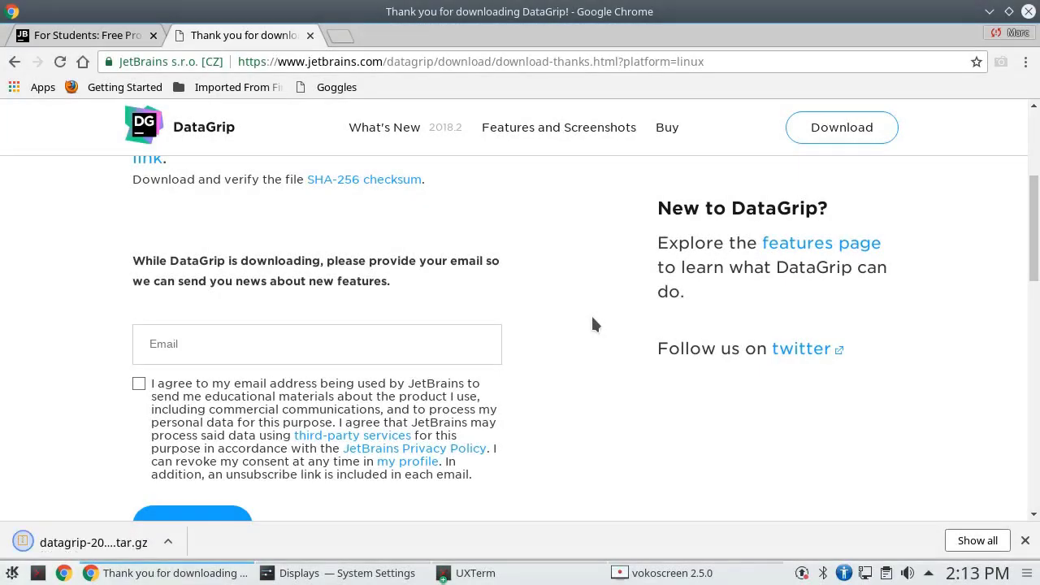
{"action": "left_click", "coordinate": [525, 573]}
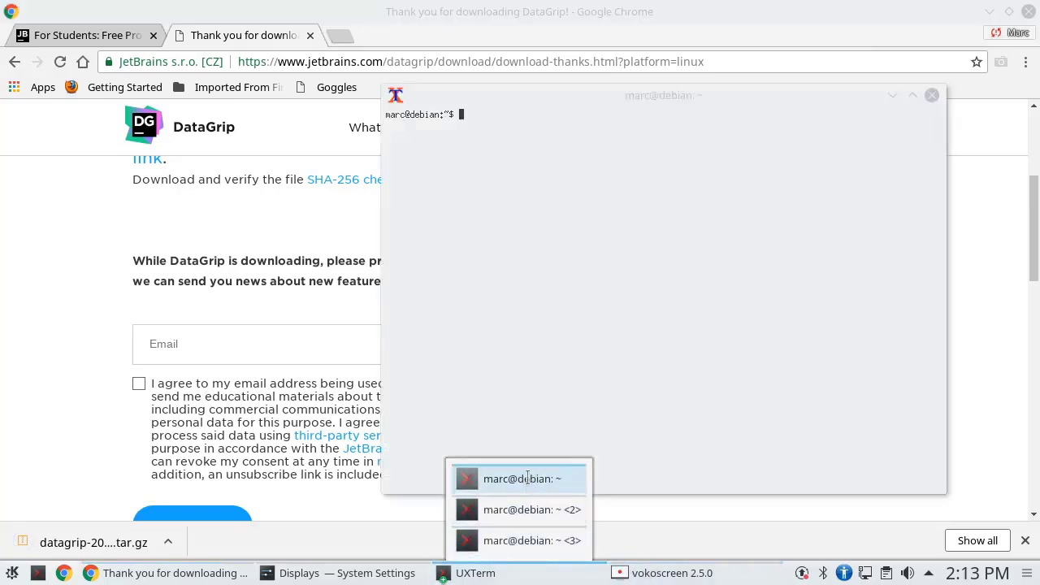
In UXTerm, change into the Downloads folder and list its files
{"action": "left_click", "coordinate": [527, 478]}
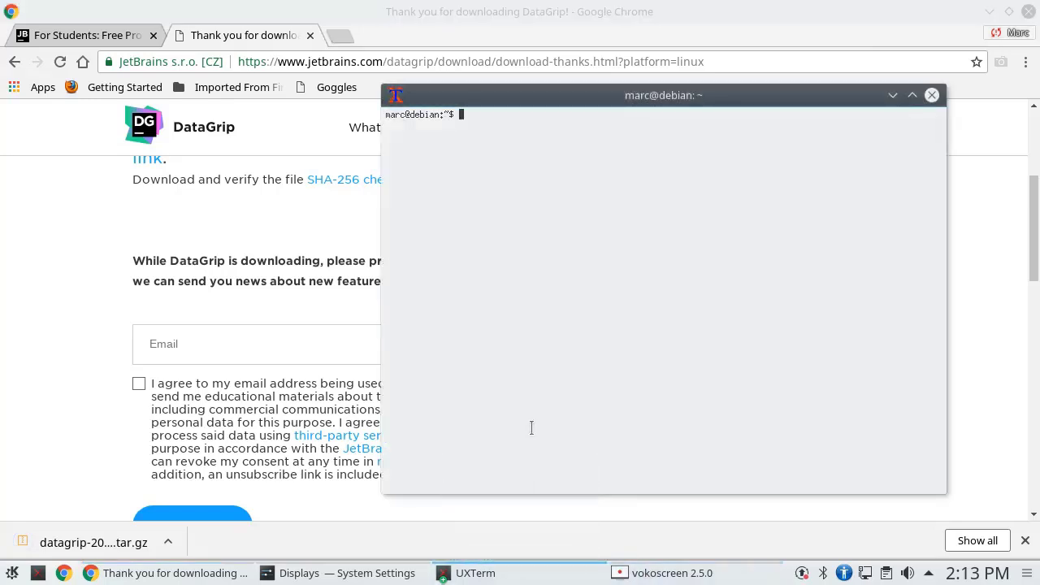
{"action": "type", "text": "cd Dow"}
{"action": "key", "text": "Tab"}
{"action": "key", "text": "Return"}
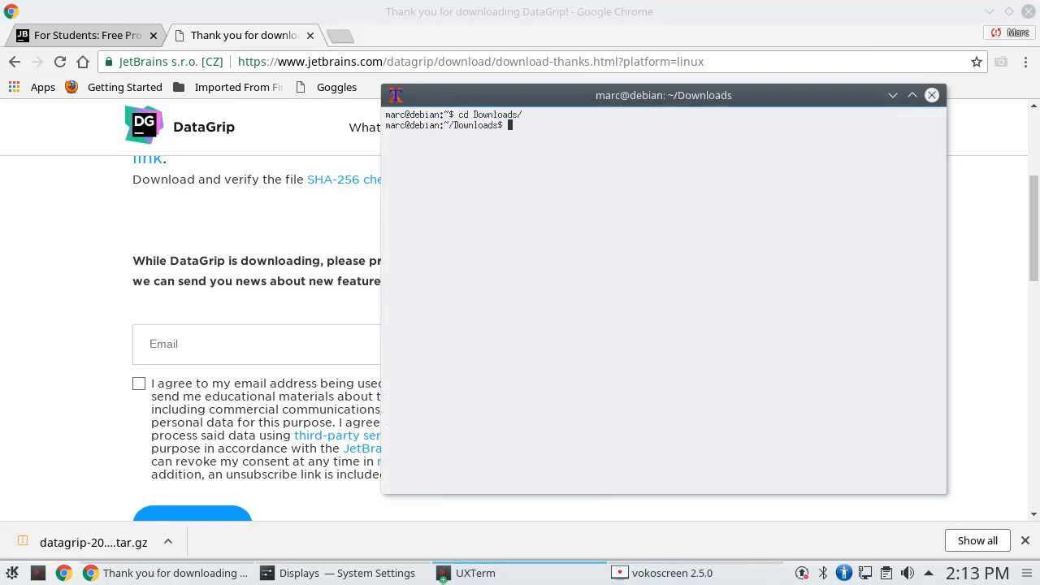
{"action": "type", "text": "ls"}
{"action": "key", "text": "Return"}
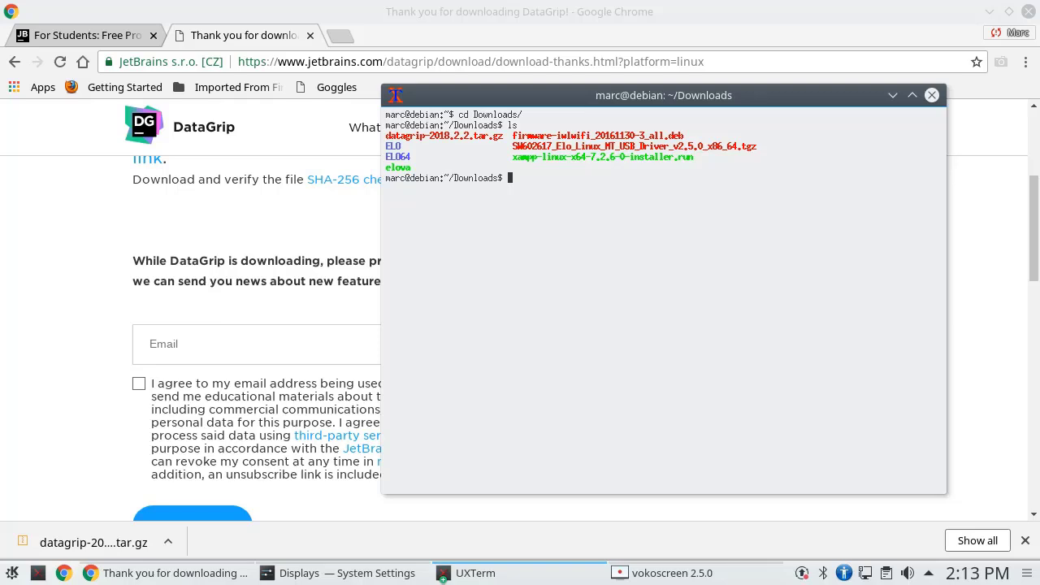
Extract datagrip-2018.2.2.tar.gz with tar xfz and check the extracted folder
{"action": "type", "text": "tar xfz da"}
{"action": "key", "text": "Tab"}
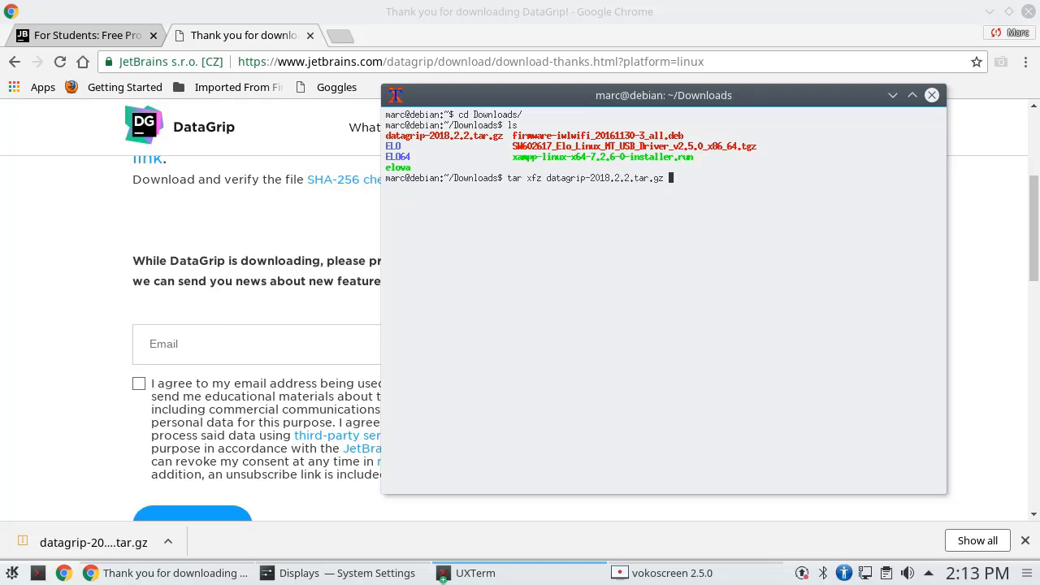
{"action": "key", "text": "Return"}
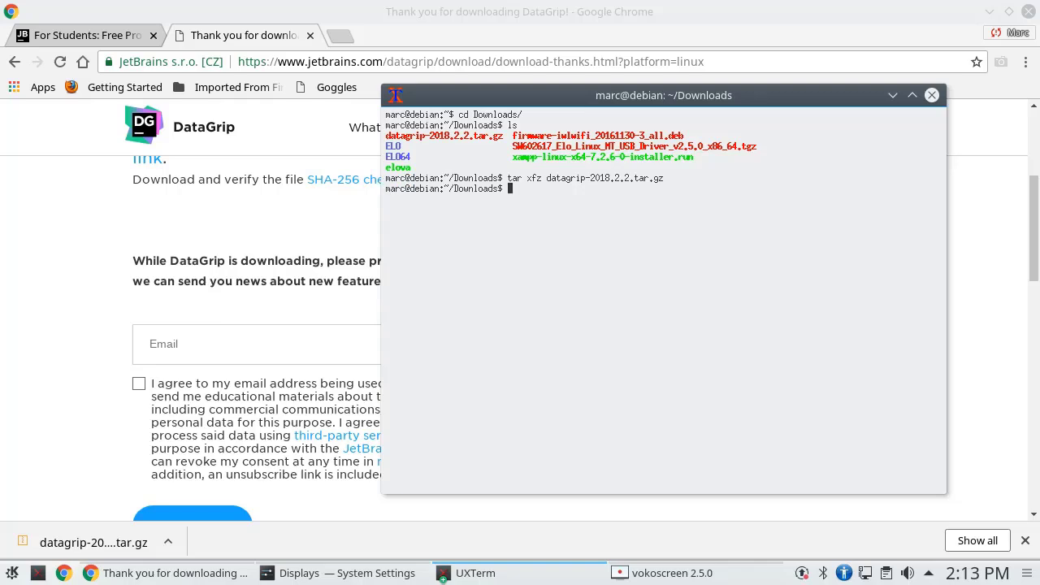
{"action": "type", "text": "ls"}
{"action": "key", "text": "Return"}
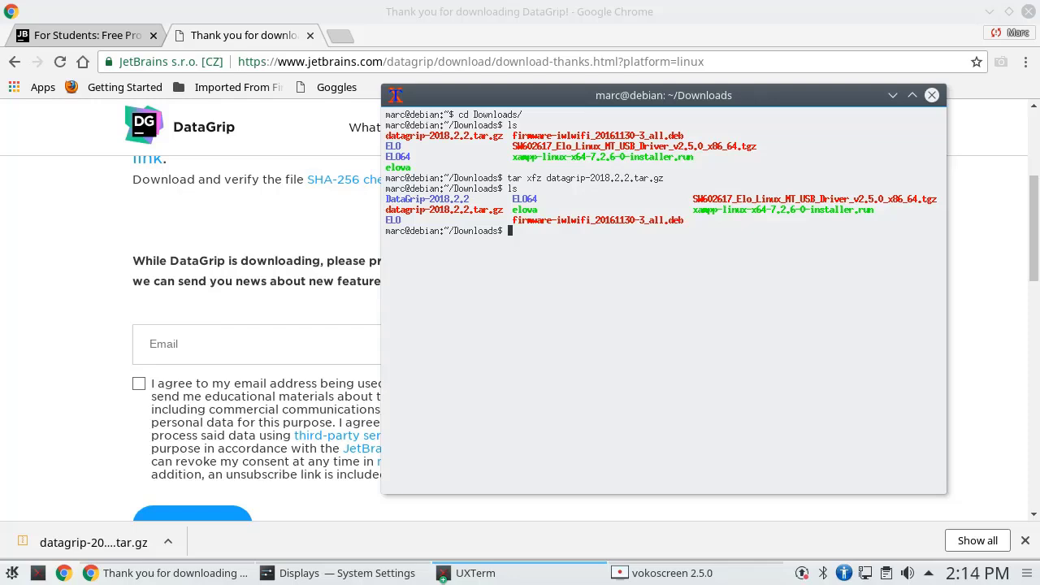
Enter DataGrip-2018.2.2, inspect its bin folder, and launch bin/datagrip.sh
{"action": "type", "text": "cd Da"}
{"action": "key", "text": "Tab"}
{"action": "key", "text": "Return"}
{"action": "type", "text": "ls"}
{"action": "key", "text": "Return"}
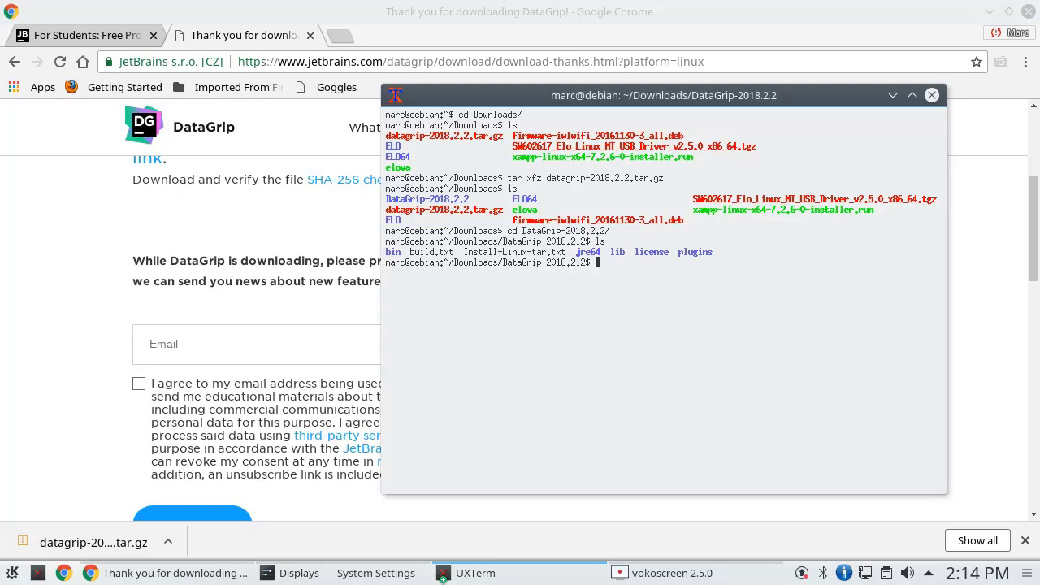
{"action": "type", "text": "ls bin"}
{"action": "key", "text": "Return"}
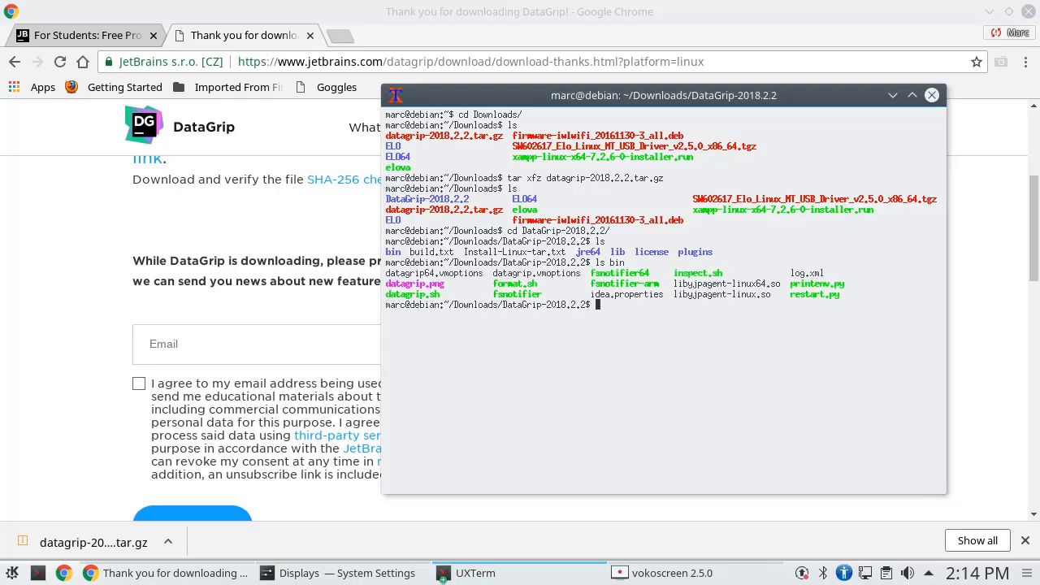
{"action": "type", "text": "bin/datagrip.sh"}
{"action": "key", "text": "Return"}
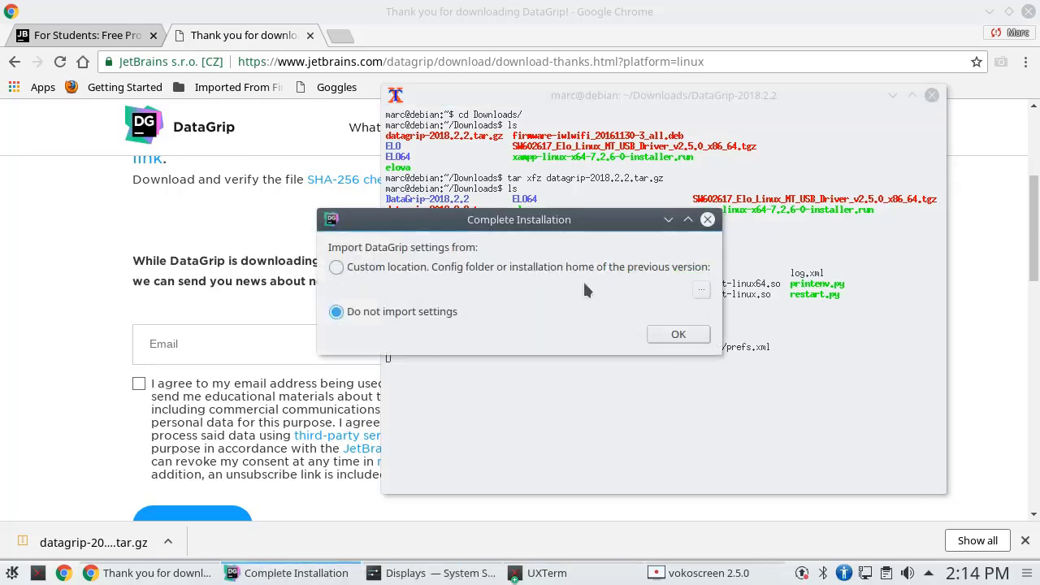
Skip importing settings, accept the user licence agreement, and decline usage statistics
{"action": "left_click", "coordinate": [688, 335]}
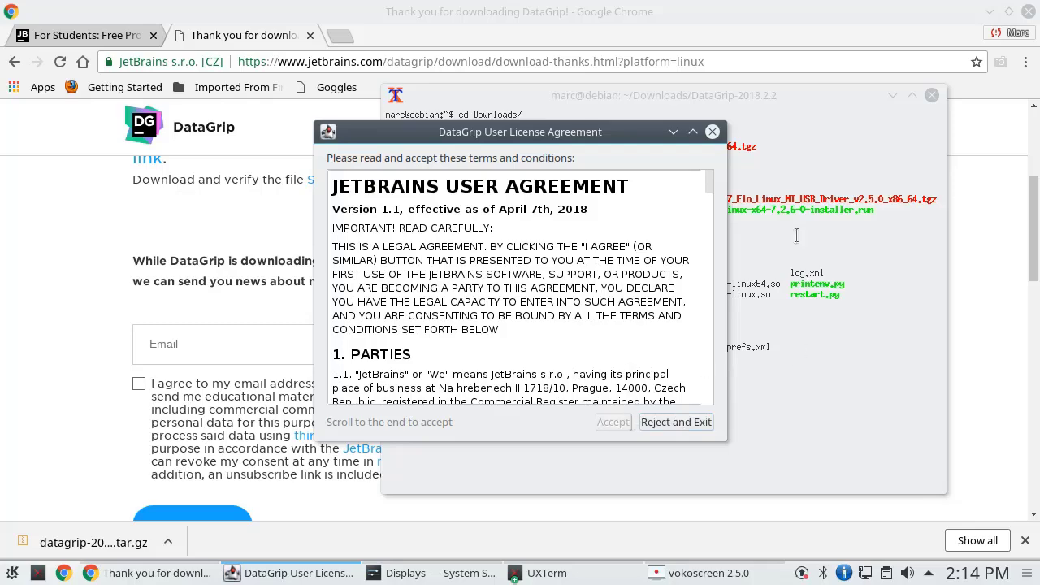
{"action": "left_click_drag", "start_coordinate": [708, 181], "coordinate": [708, 439]}
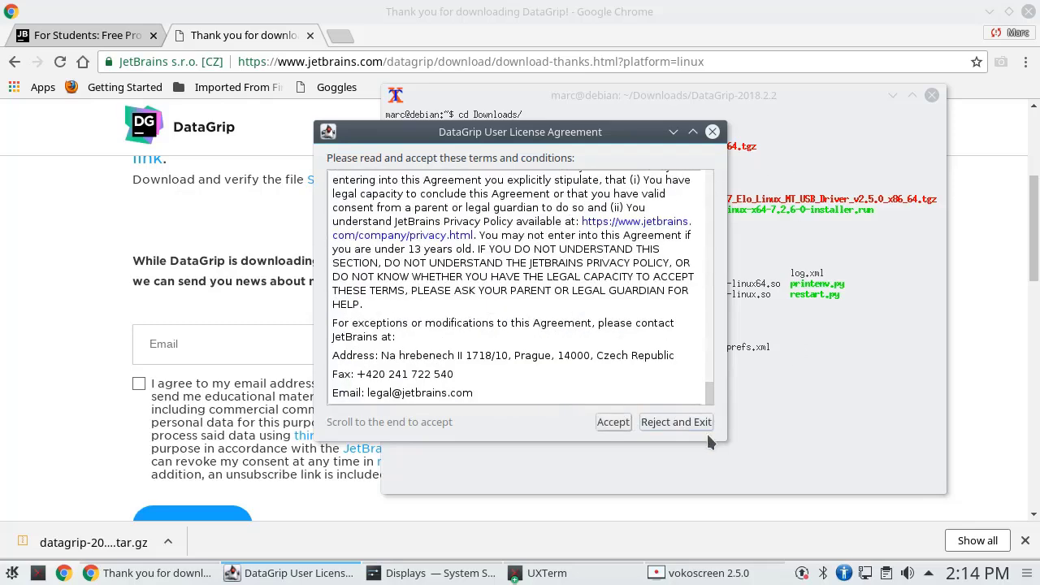
{"action": "left_click", "coordinate": [608, 424]}
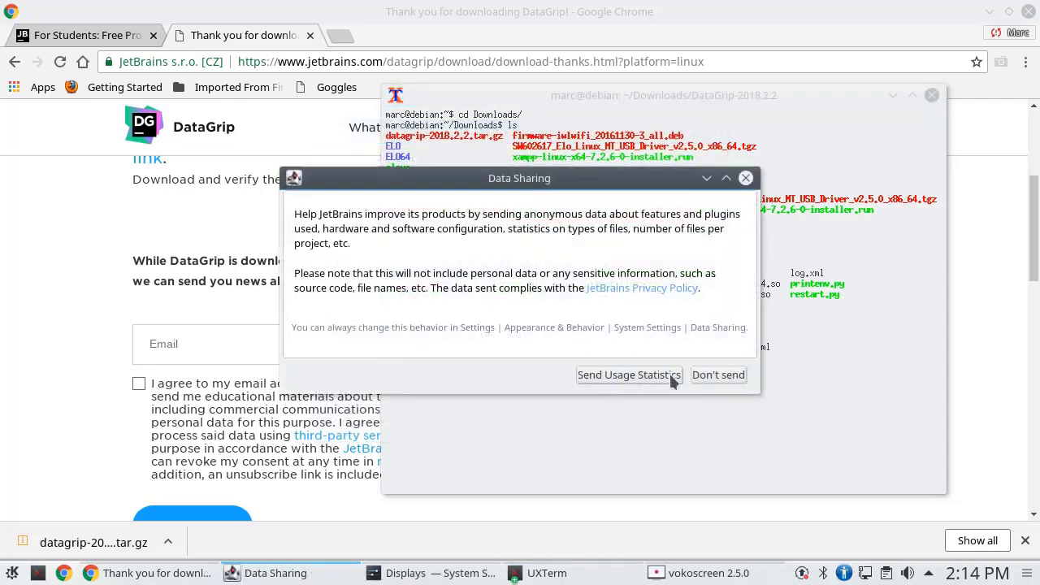
{"action": "left_click", "coordinate": [730, 375]}
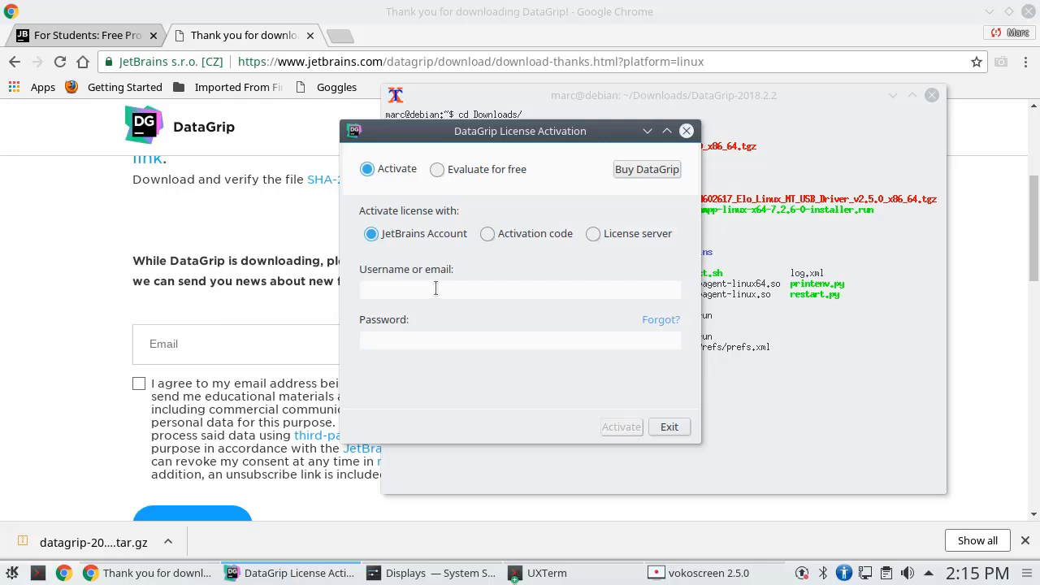
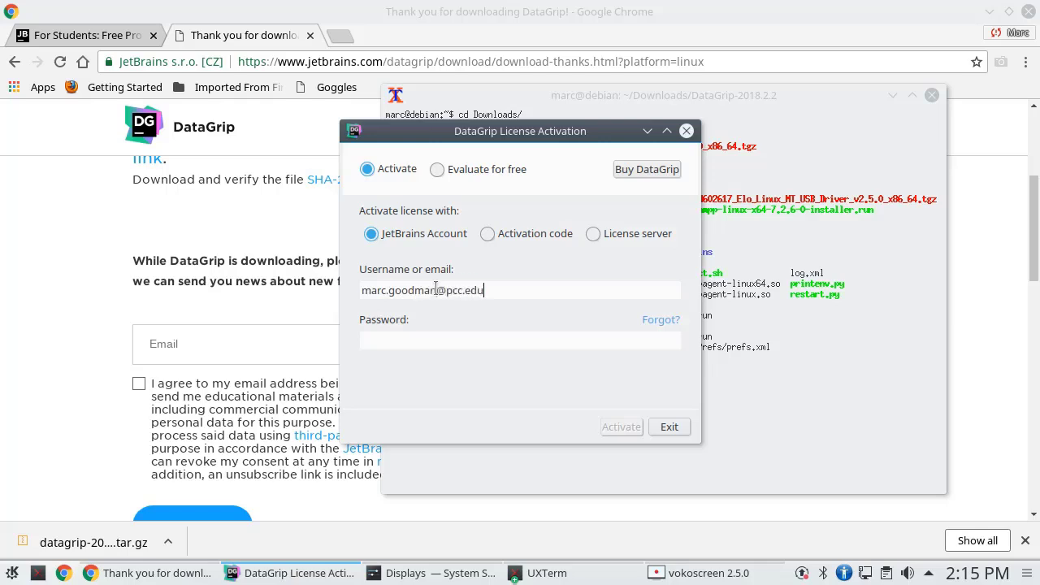
Activate DataGrip by entering the JetBrains account e-mail and password
{"action": "key", "text": "Tab"}
{"action": "key", "text": "Tab"}
{"action": "type", "text": "*********"}
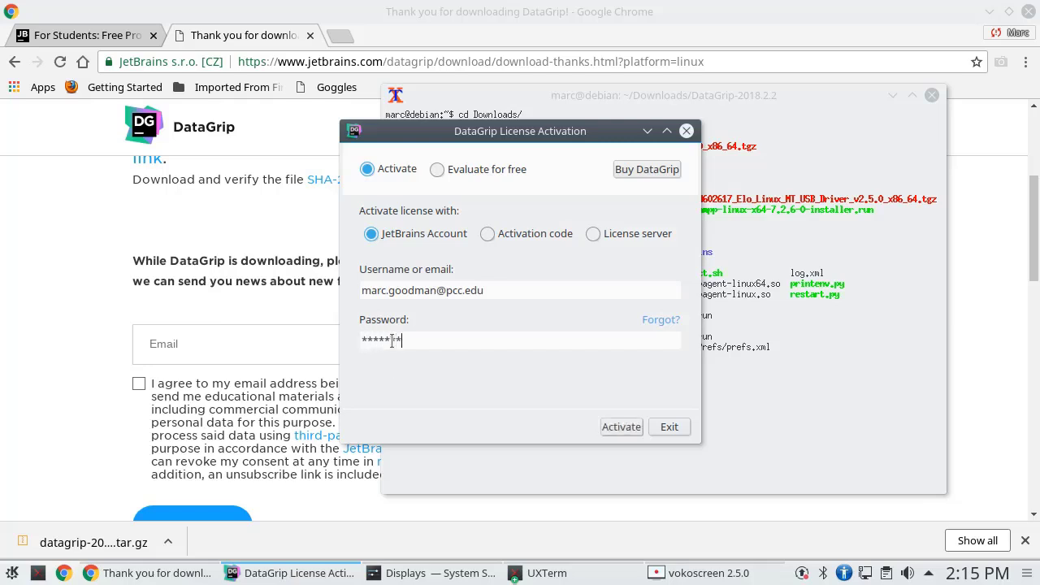
{"action": "left_click", "coordinate": [632, 430]}
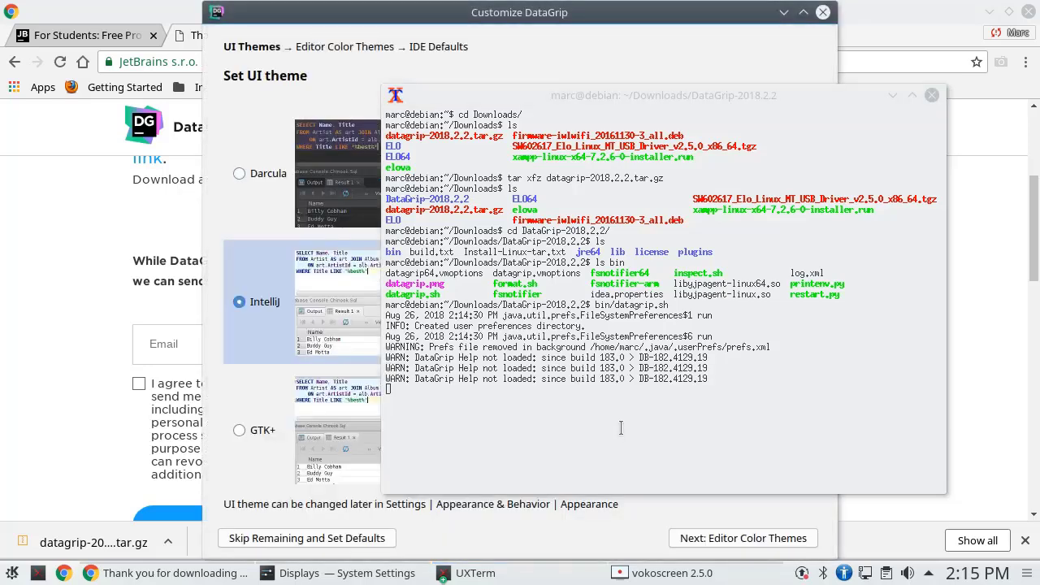
Keep the IntelliJ theme and default editor colours, choose SQL Server as dialect, and start DataGrip
{"action": "left_click", "coordinate": [468, 16]}
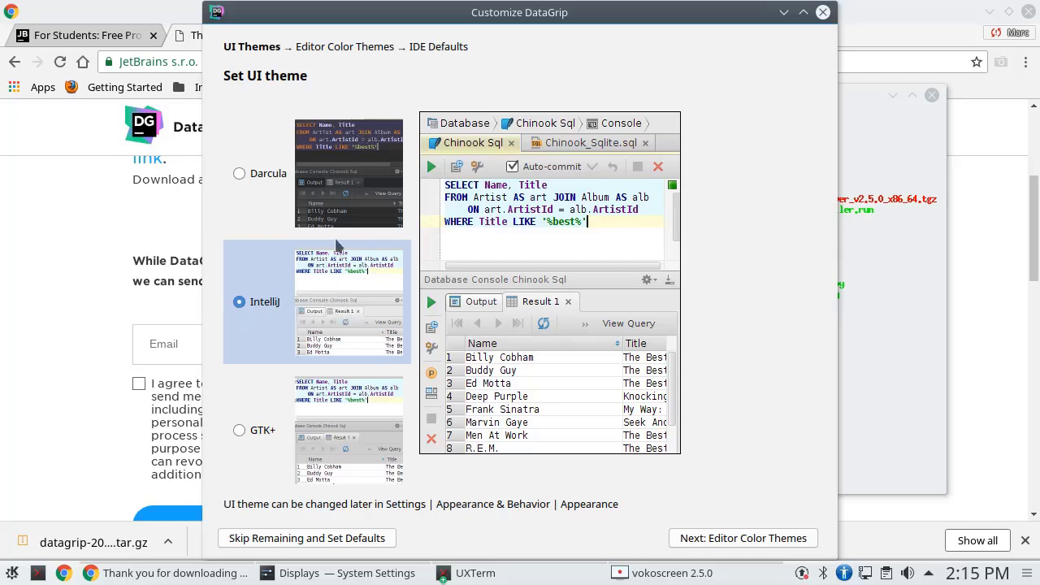
{"action": "left_click", "coordinate": [749, 540]}
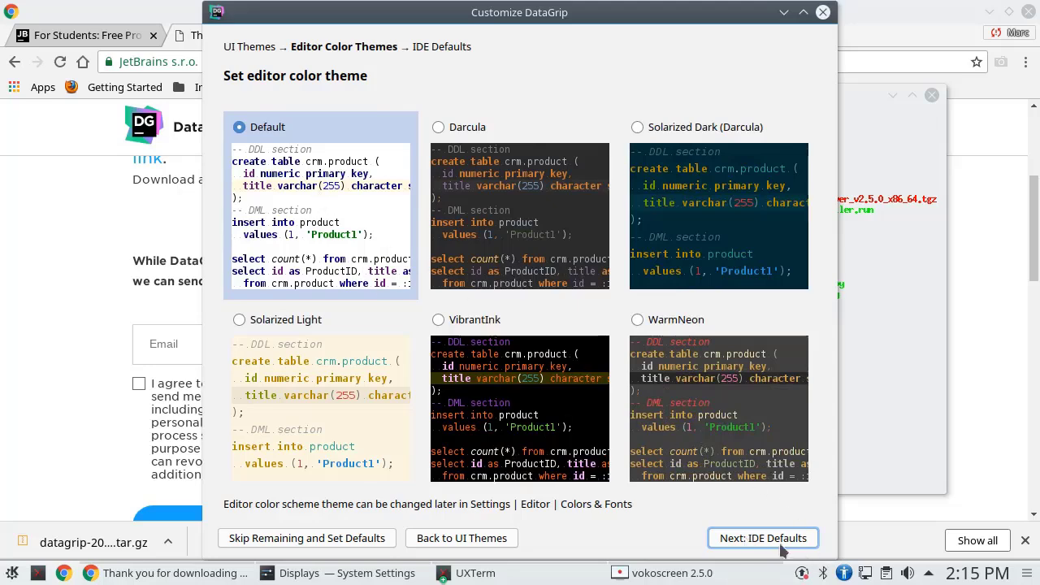
{"action": "left_click", "coordinate": [778, 542]}
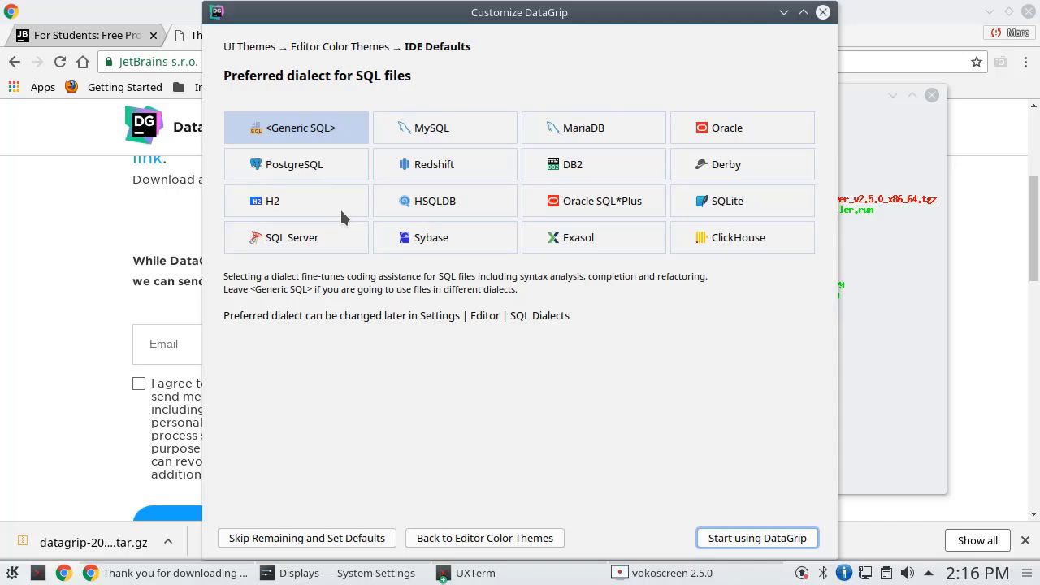
{"action": "left_click", "coordinate": [311, 246]}
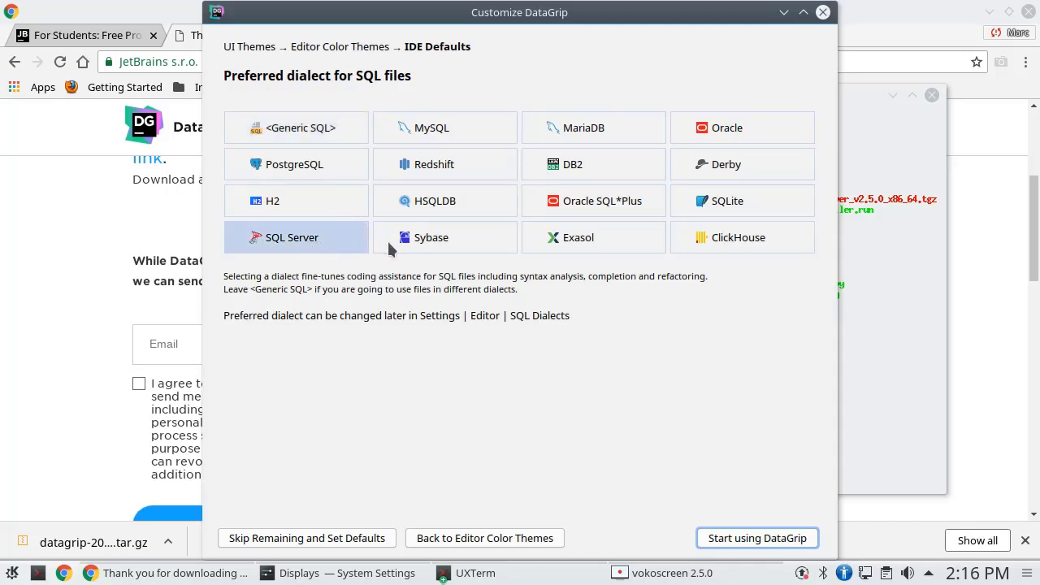
{"action": "left_click", "coordinate": [759, 539]}
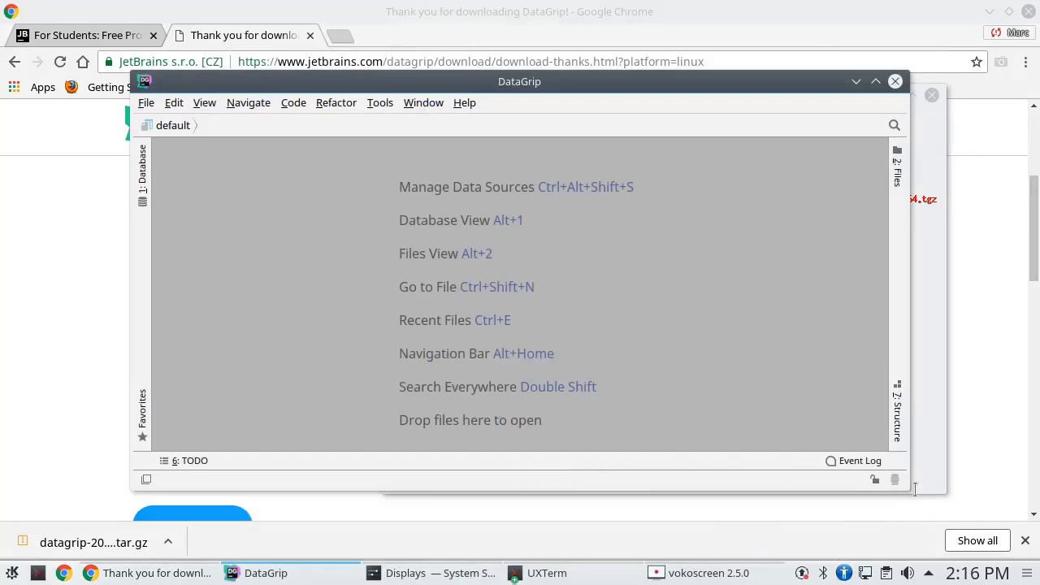
Enlarge the DataGrip window and move it toward the upper left
{"action": "left_click_drag", "start_coordinate": [910, 491], "coordinate": [987, 549]}
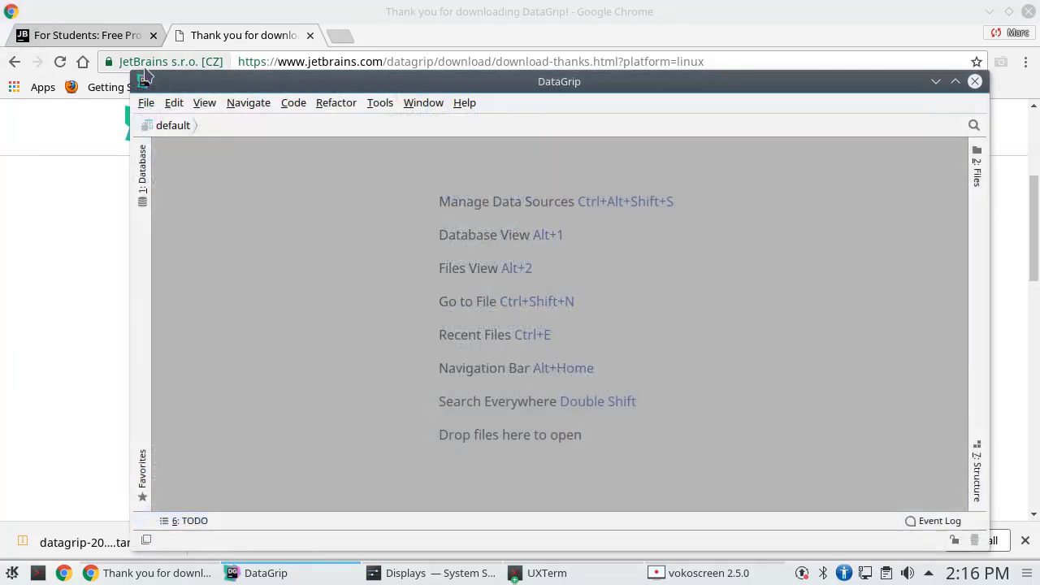
{"action": "left_click_drag", "start_coordinate": [143, 74], "coordinate": [70, 57]}
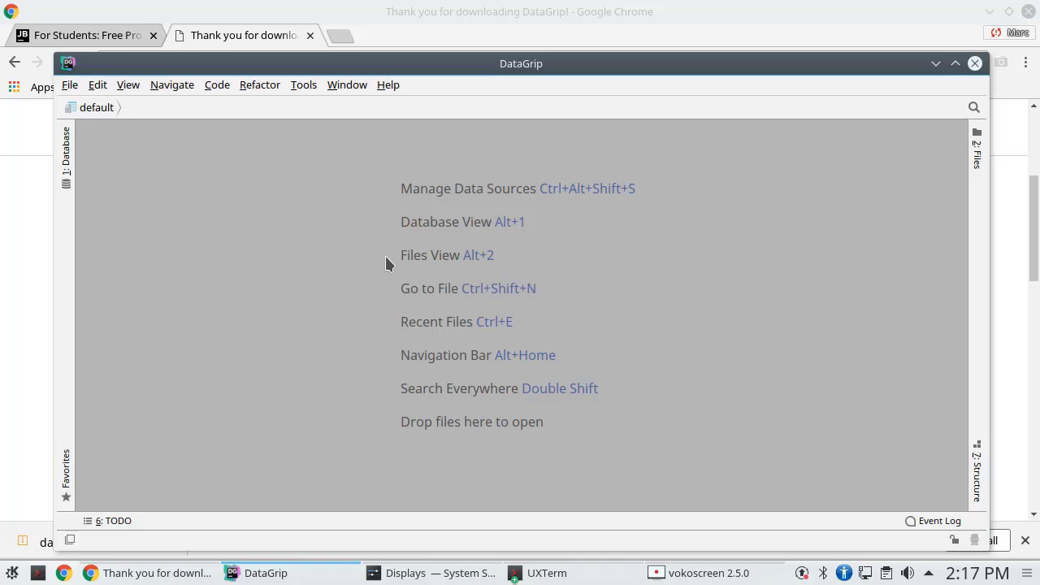
Add a new SQL Server data source from the Database panel
{"action": "left_click", "coordinate": [66, 155]}
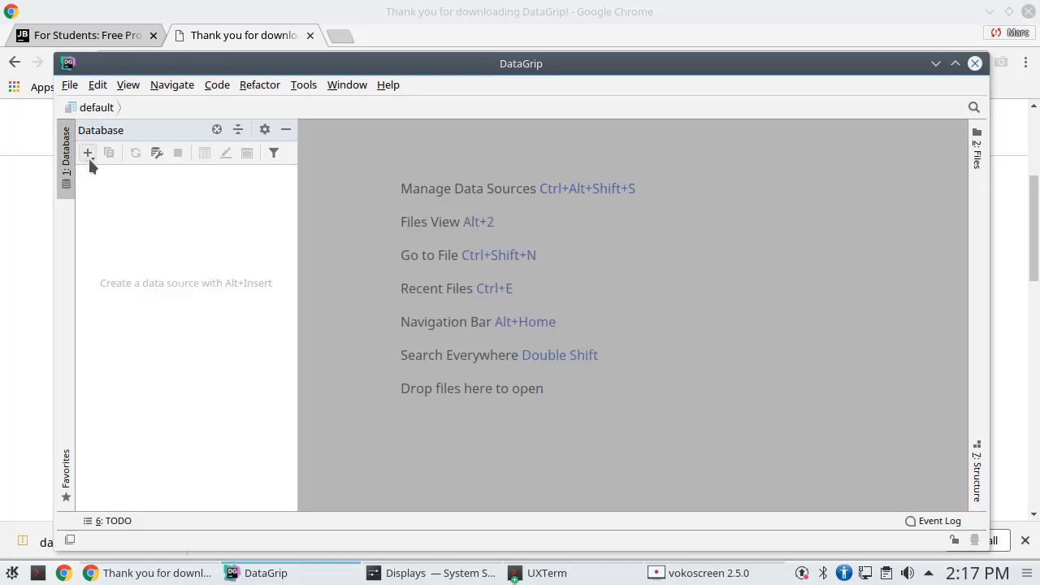
{"action": "left_click", "coordinate": [88, 159]}
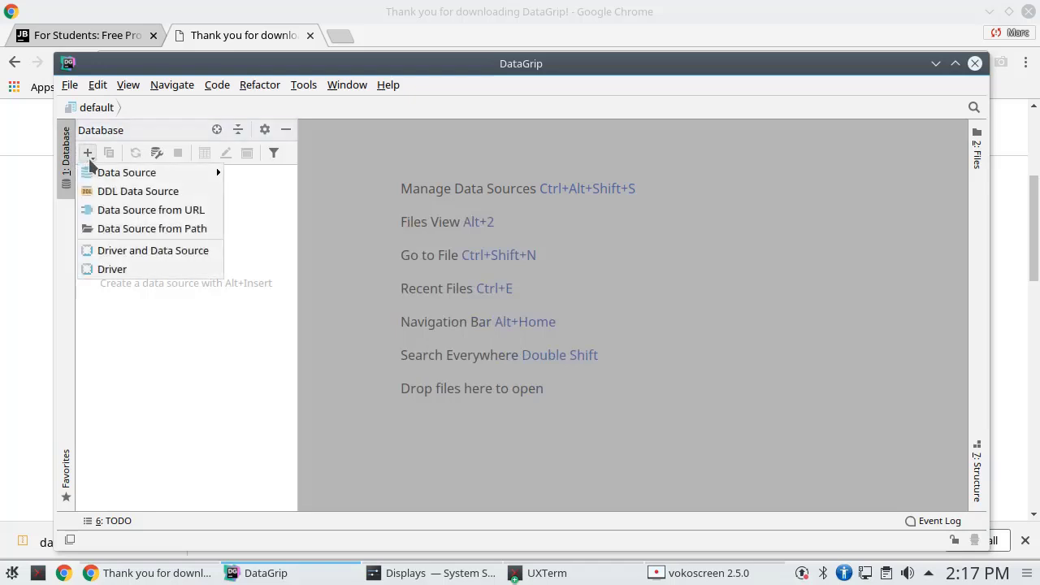
{"action": "mouse_move", "coordinate": [115, 177]}
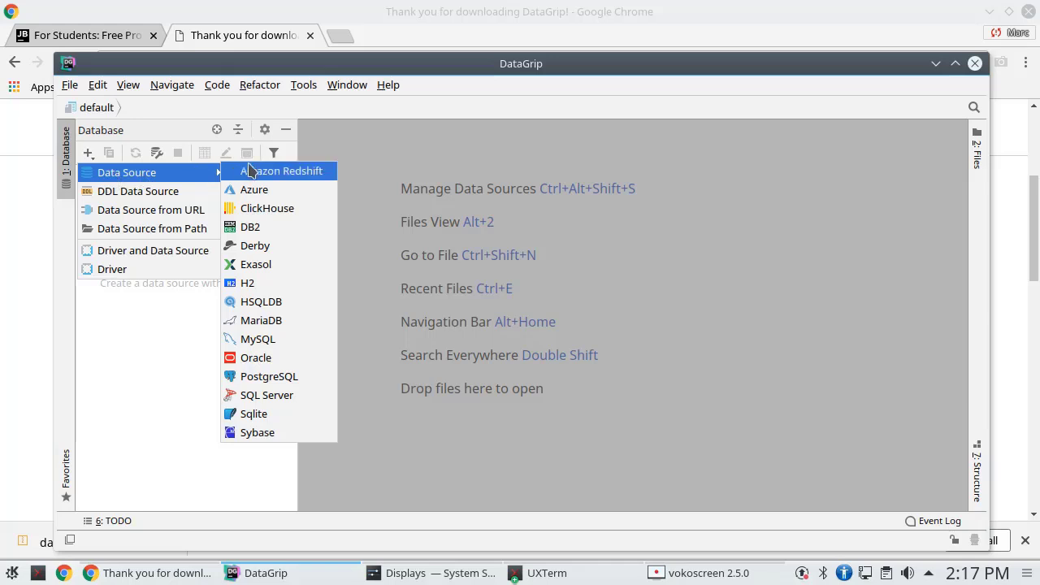
{"action": "left_click", "coordinate": [270, 399]}
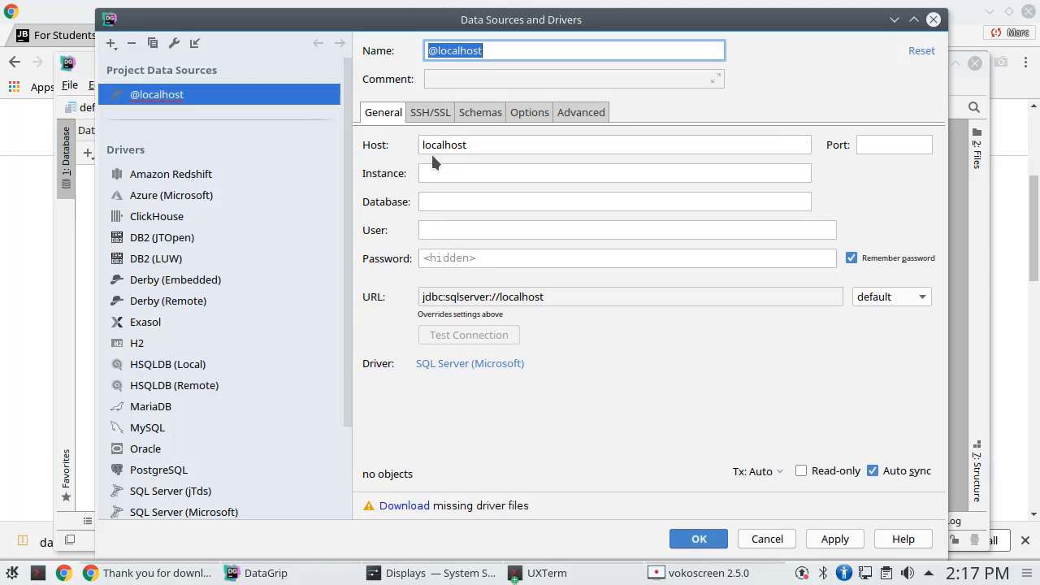
Replace the default localhost host with cisdbss.pcc.edu
{"action": "left_click", "coordinate": [480, 146]}
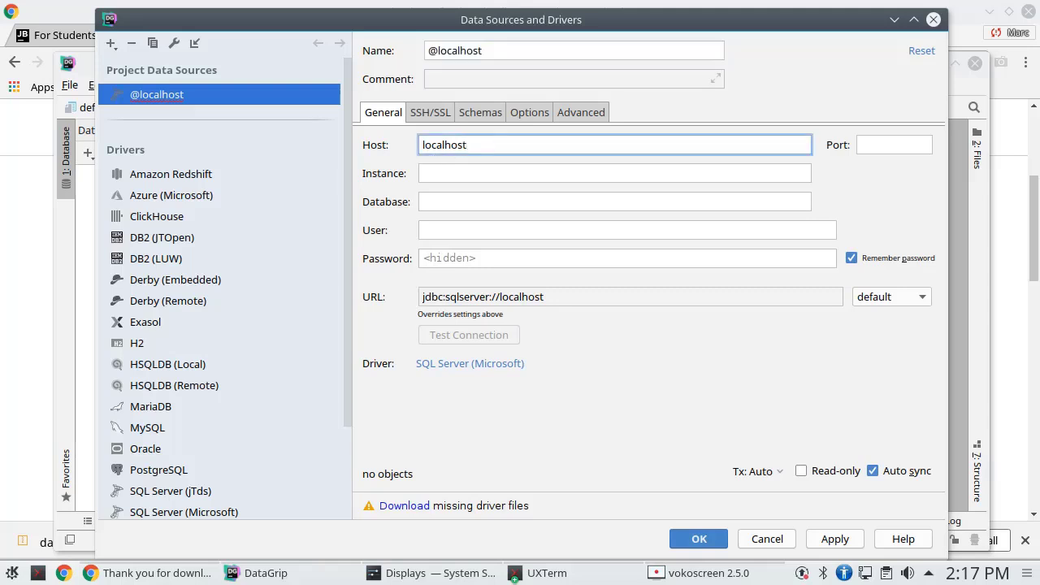
{"action": "key", "text": "BackSpace"}
{"action": "key", "text": "BackSpace"}
{"action": "key", "text": "BackSpace"}
{"action": "key", "text": "BackSpace"}
{"action": "key", "text": "BackSpace"}
{"action": "key", "text": "BackSpace"}
{"action": "key", "text": "BackSpace"}
{"action": "key", "text": "BackSpace"}
{"action": "key", "text": "BackSpace"}
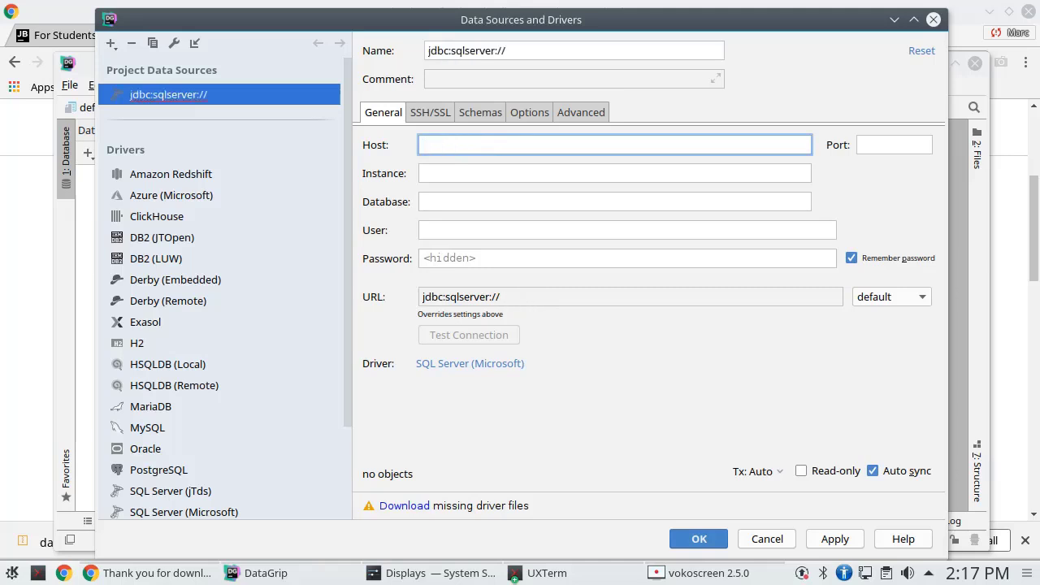
{"action": "type", "text": "cisdbs"}
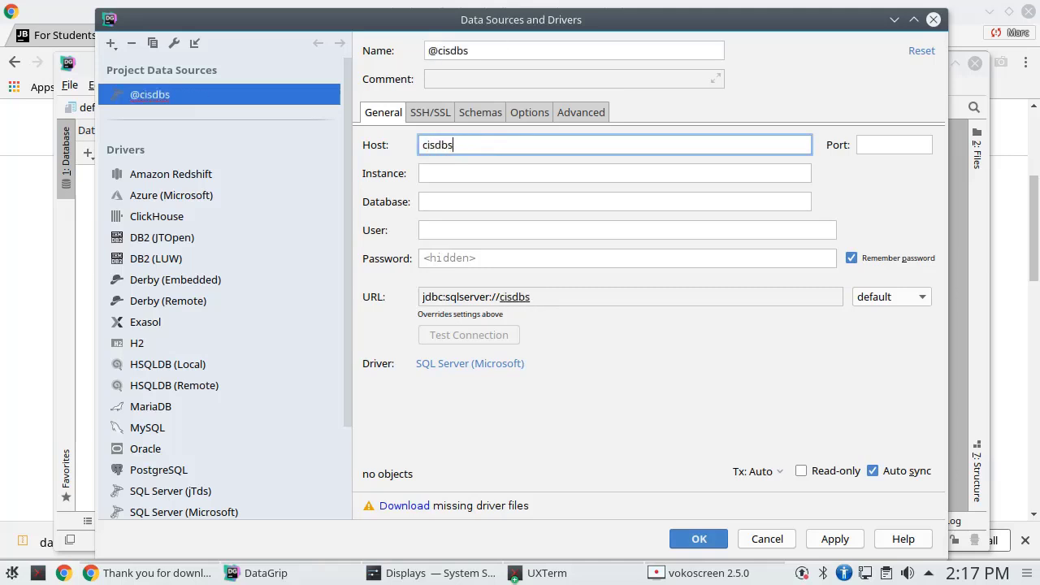
{"action": "type", "text": "s.pc"}
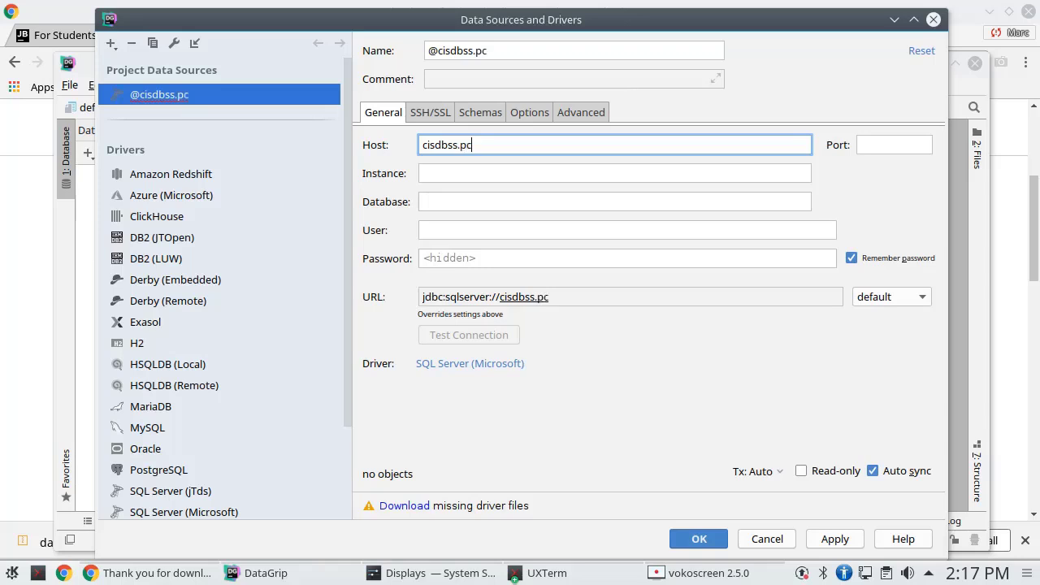
{"action": "type", "text": "c.edu"}
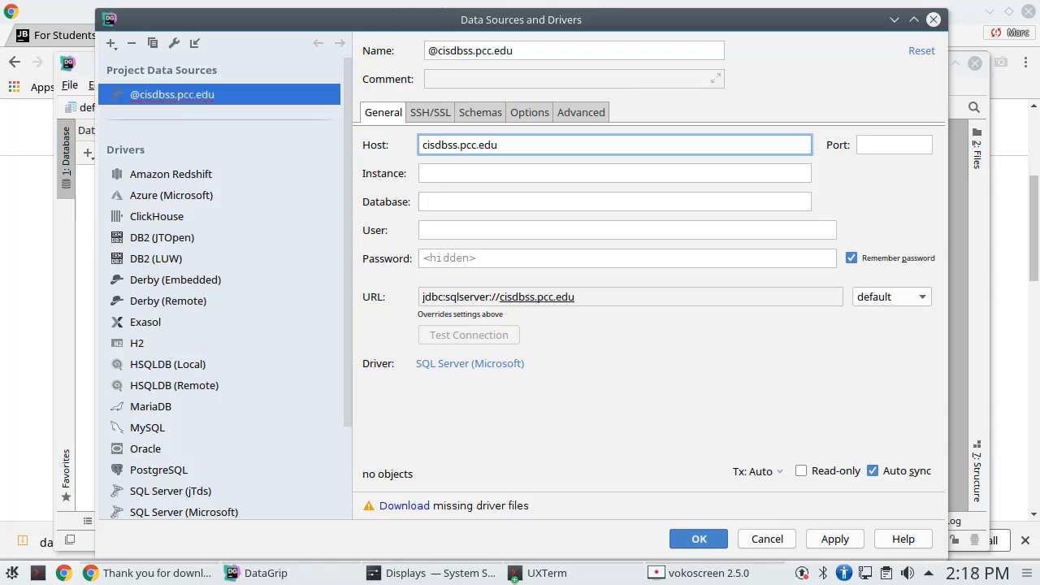
{"action": "left_click", "coordinate": [470, 205]}
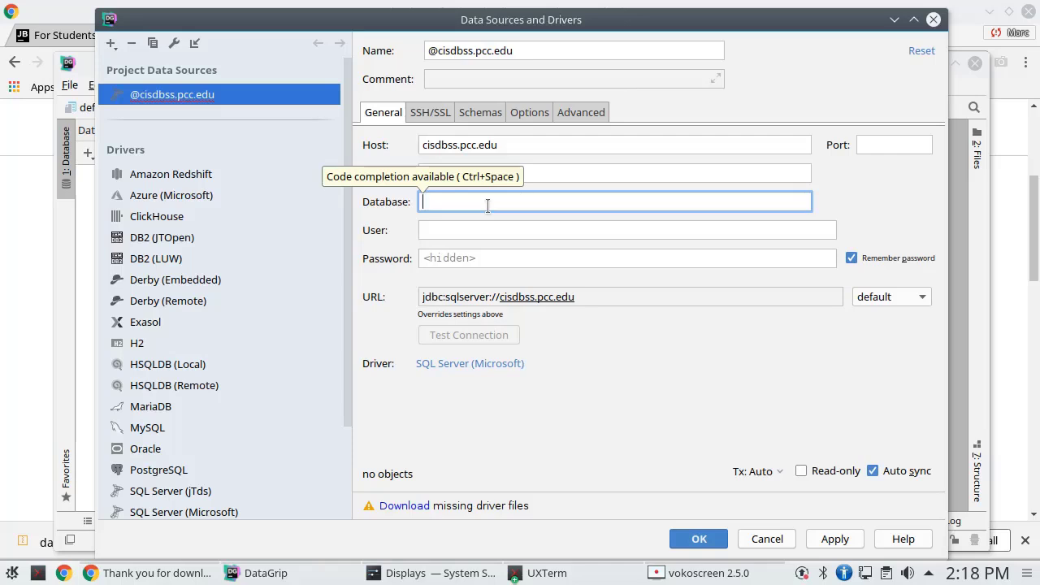
Set database to NAMES, enter the login user name and password, and download missing drivers
{"action": "type", "text": "NAME"}
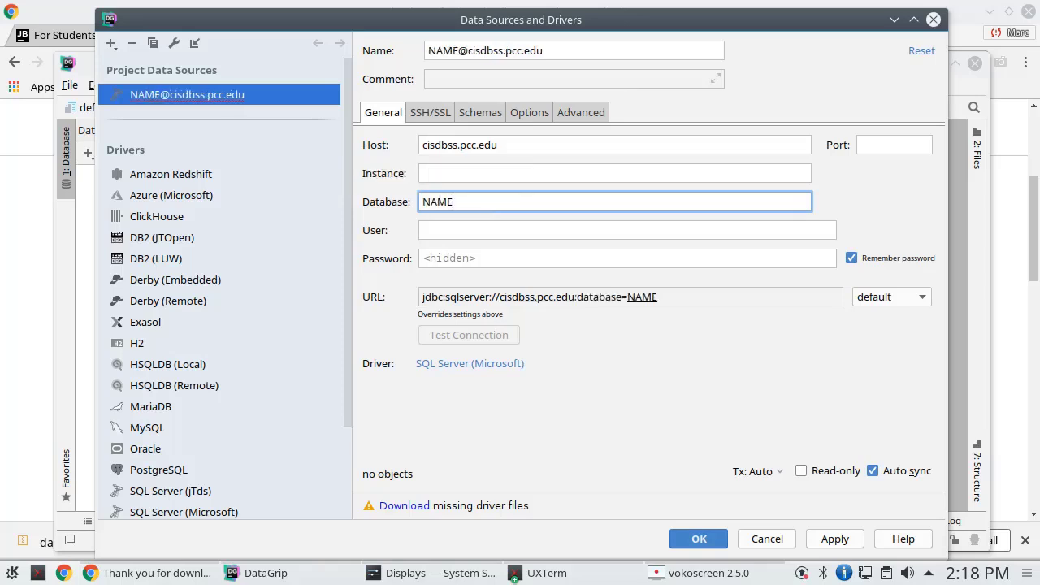
{"action": "type", "text": "S"}
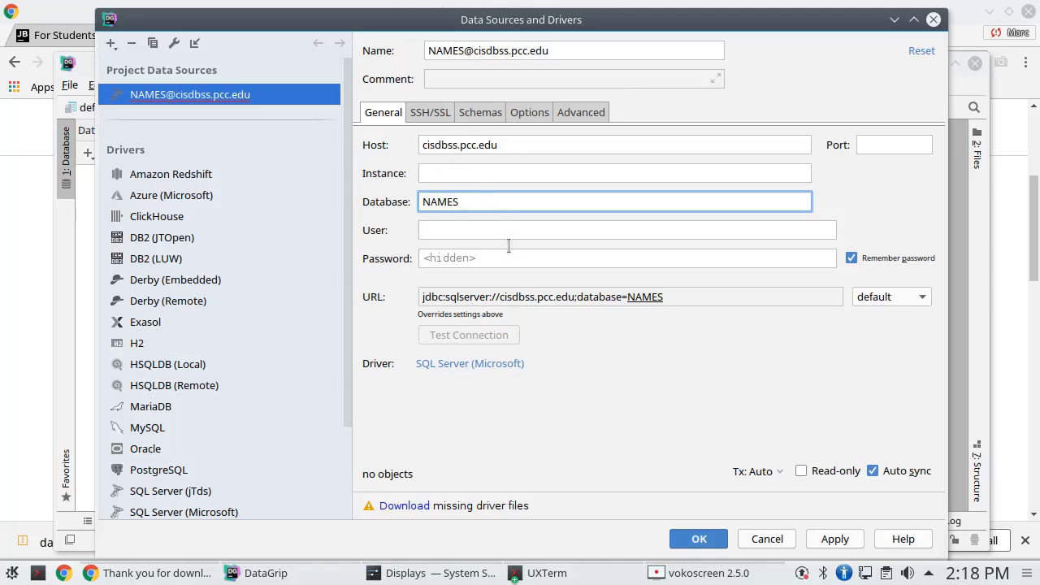
{"action": "left_click", "coordinate": [478, 230]}
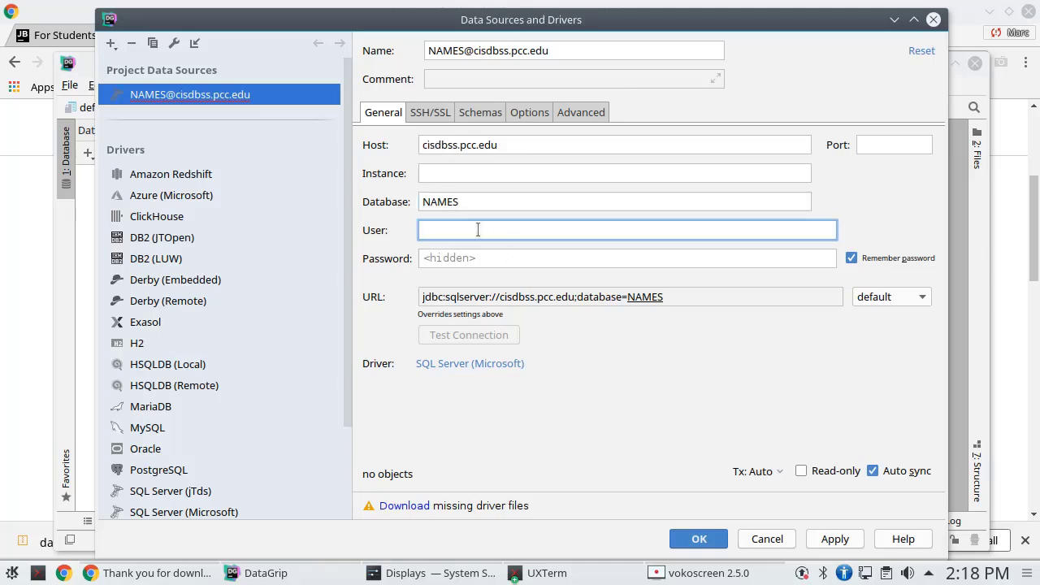
{"action": "type", "text": "275student"}
{"action": "left_click", "coordinate": [474, 260]}
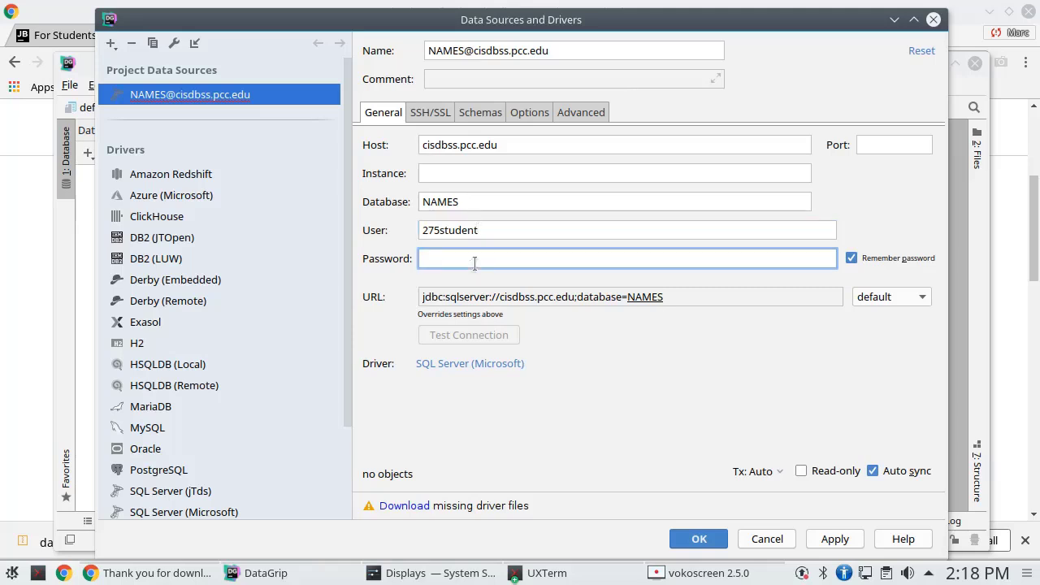
{"action": "type", "text": "••••••••••"}
{"action": "left_click", "coordinate": [404, 510]}
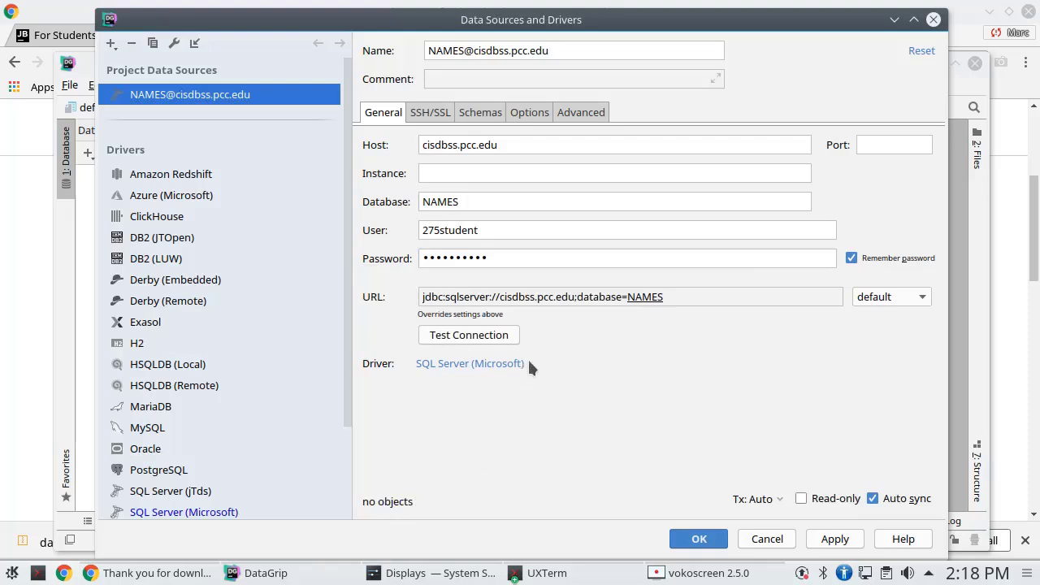
{"action": "left_click", "coordinate": [699, 539]}
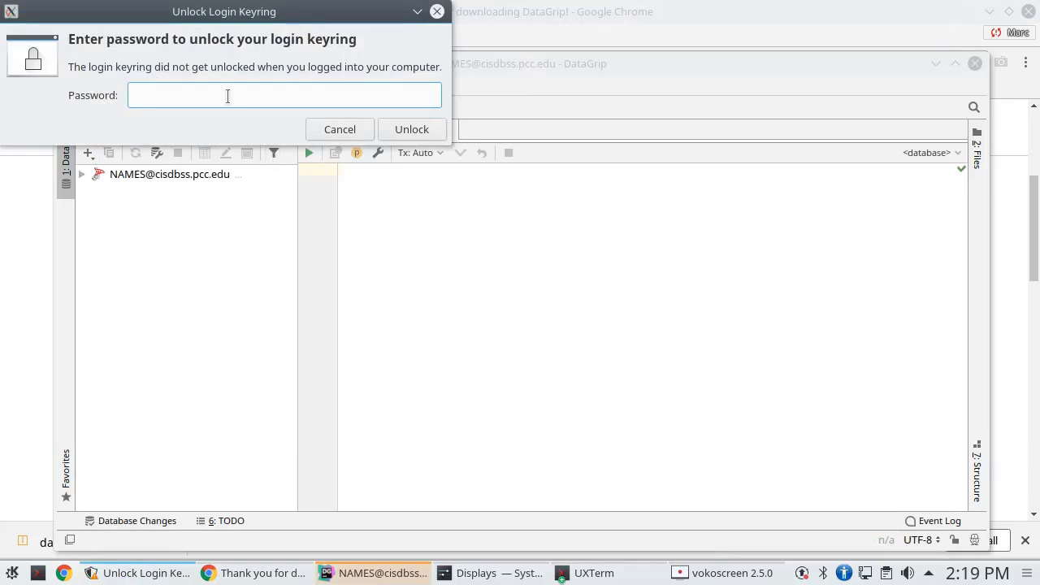
{"action": "type", "text": "•••••••"}
{"action": "key", "text": "Return"}
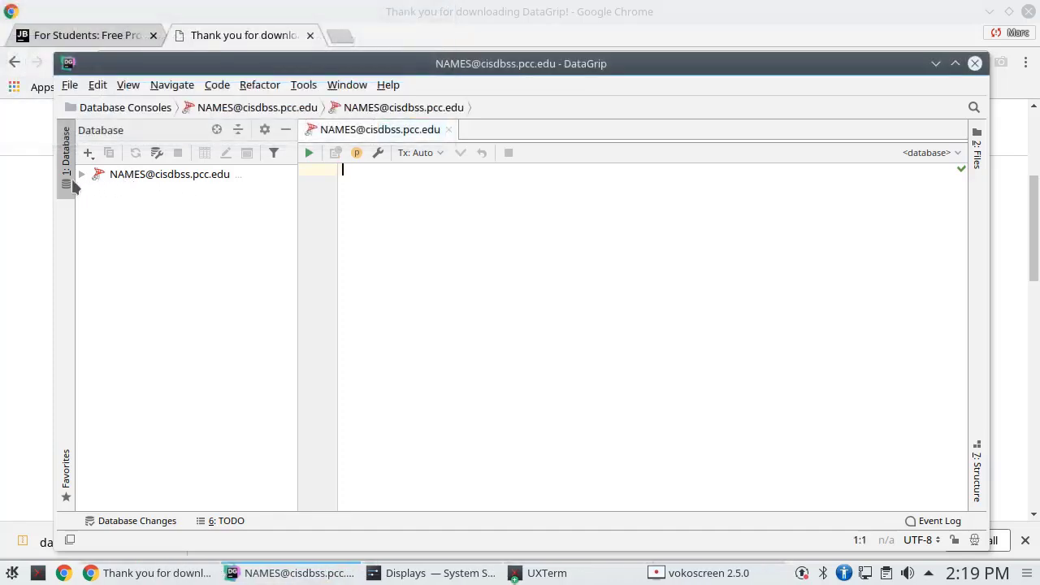
{"action": "left_click", "coordinate": [82, 175]}
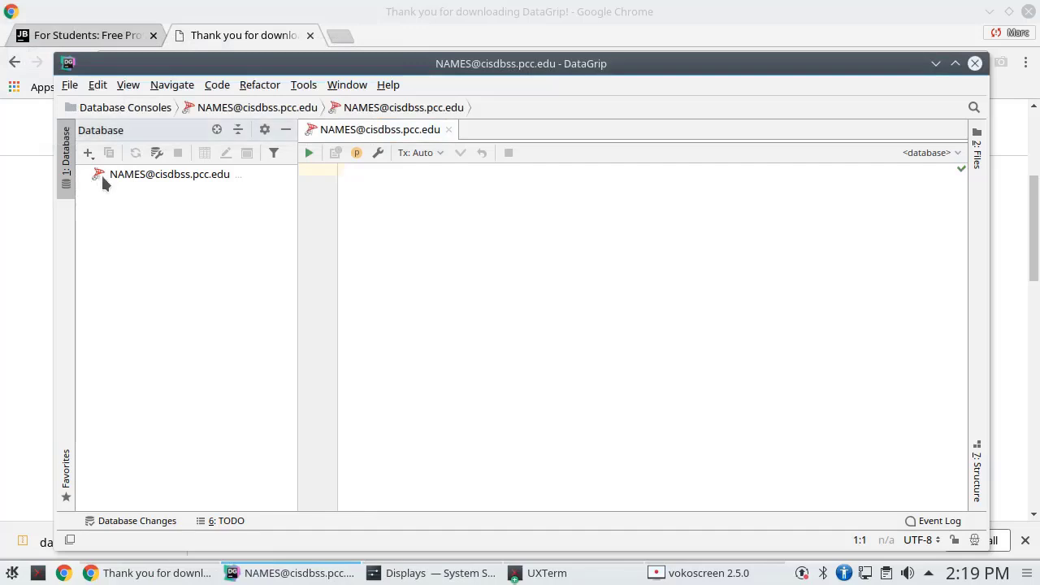
{"action": "left_click", "coordinate": [108, 179]}
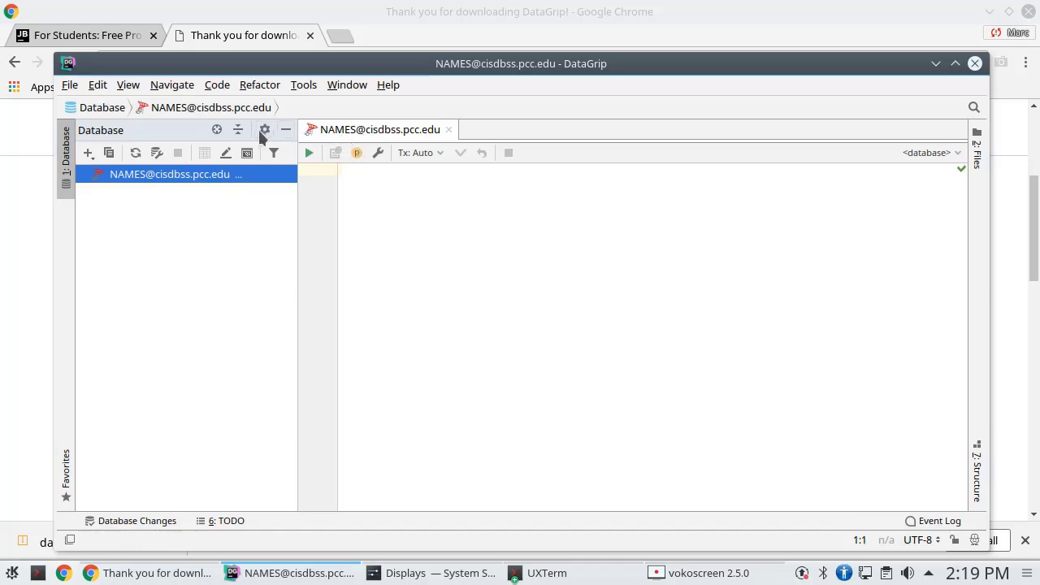
Create a SQL Server scratch file from the File menu's New Scratch File list
{"action": "left_click", "coordinate": [70, 86]}
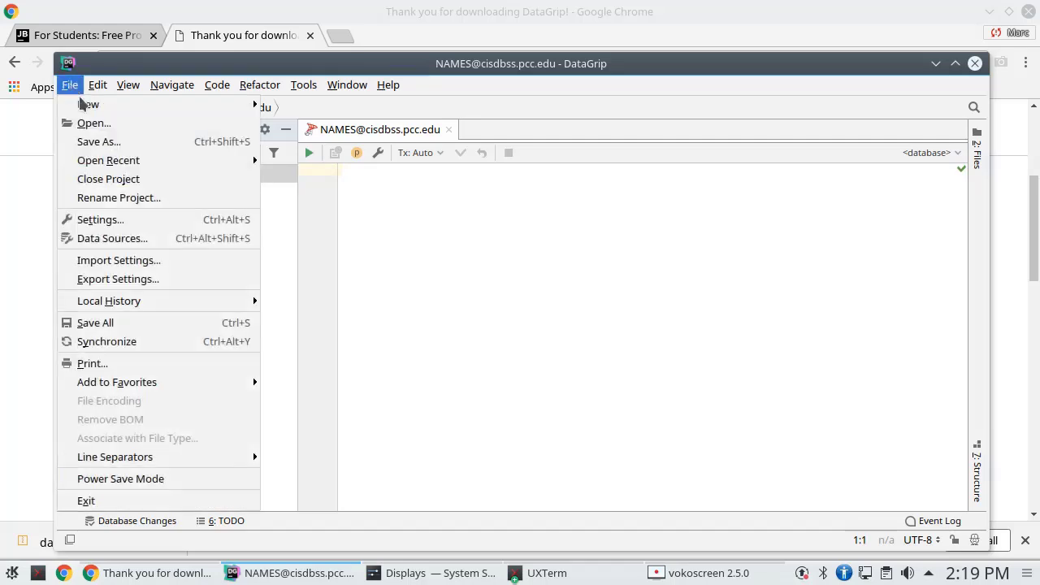
{"action": "mouse_move", "coordinate": [85, 104]}
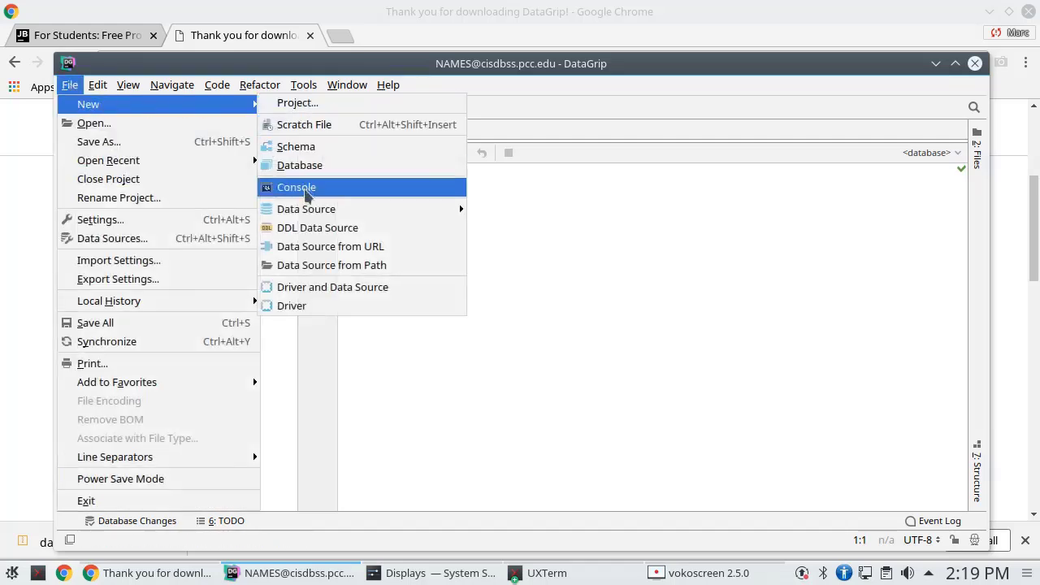
{"action": "mouse_move", "coordinate": [309, 216]}
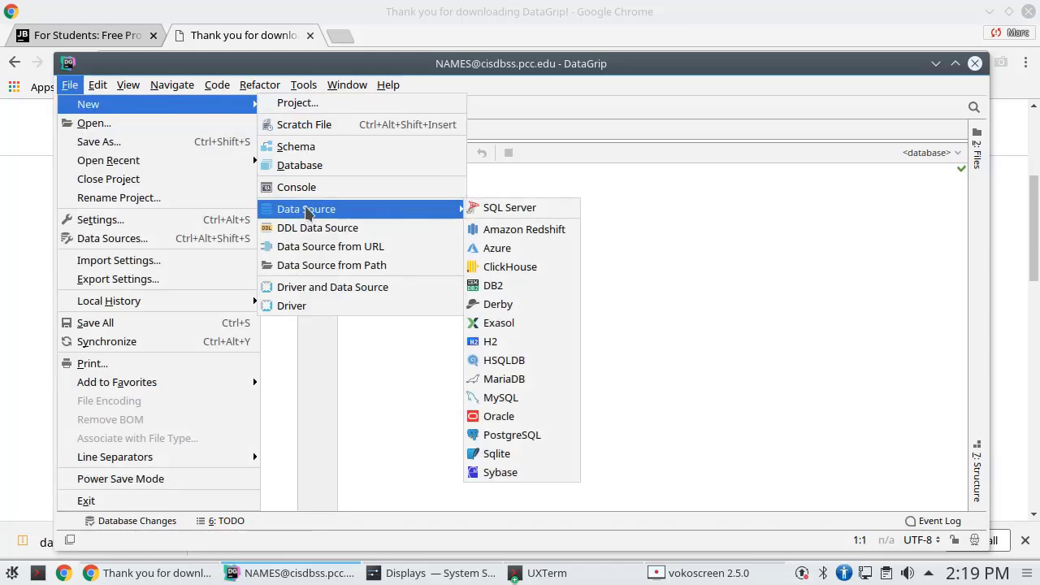
{"action": "left_click", "coordinate": [304, 127]}
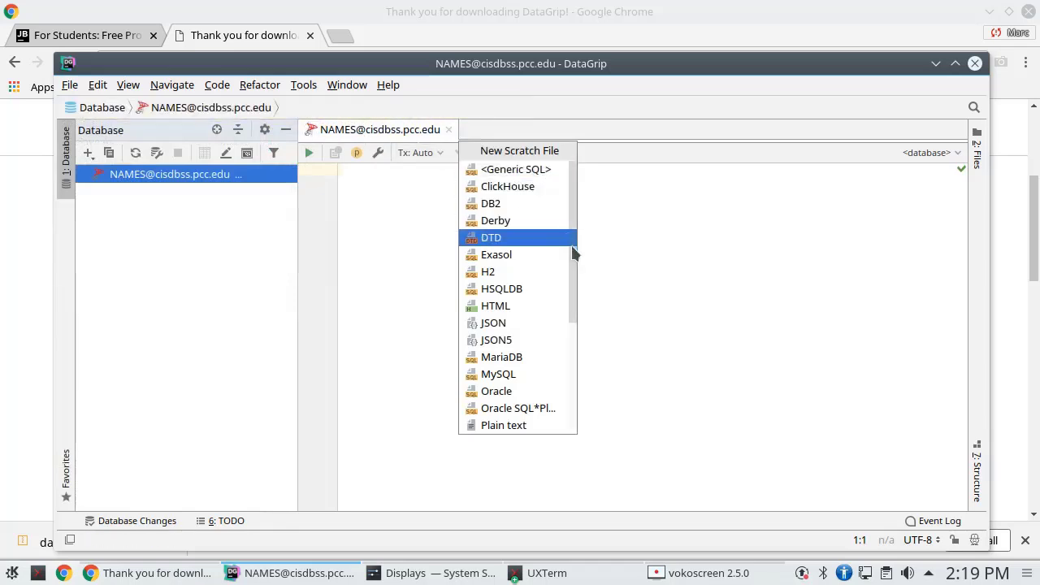
{"action": "left_click_drag", "start_coordinate": [577, 259], "coordinate": [565, 390]}
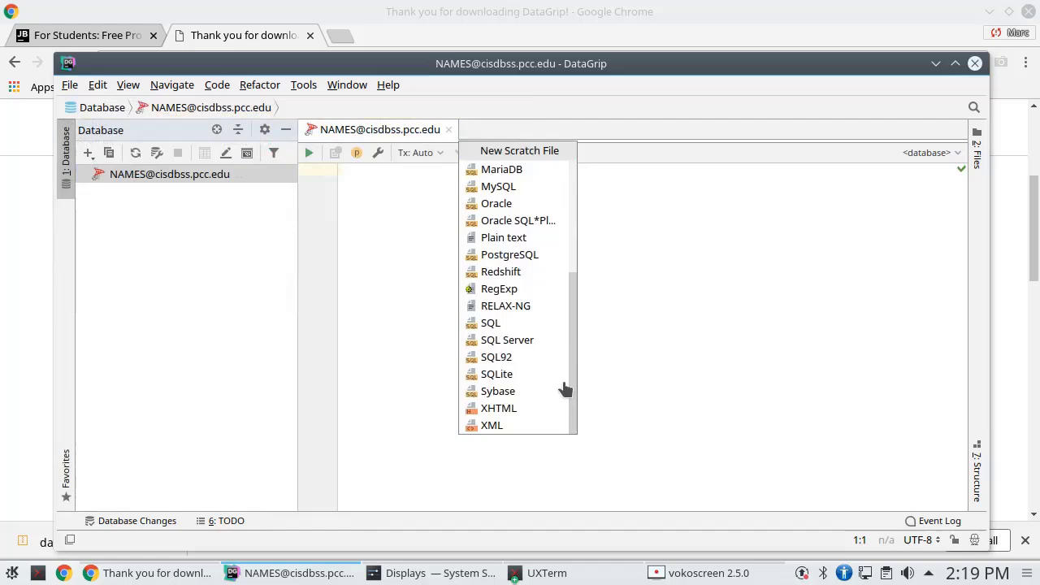
{"action": "left_click", "coordinate": [511, 348]}
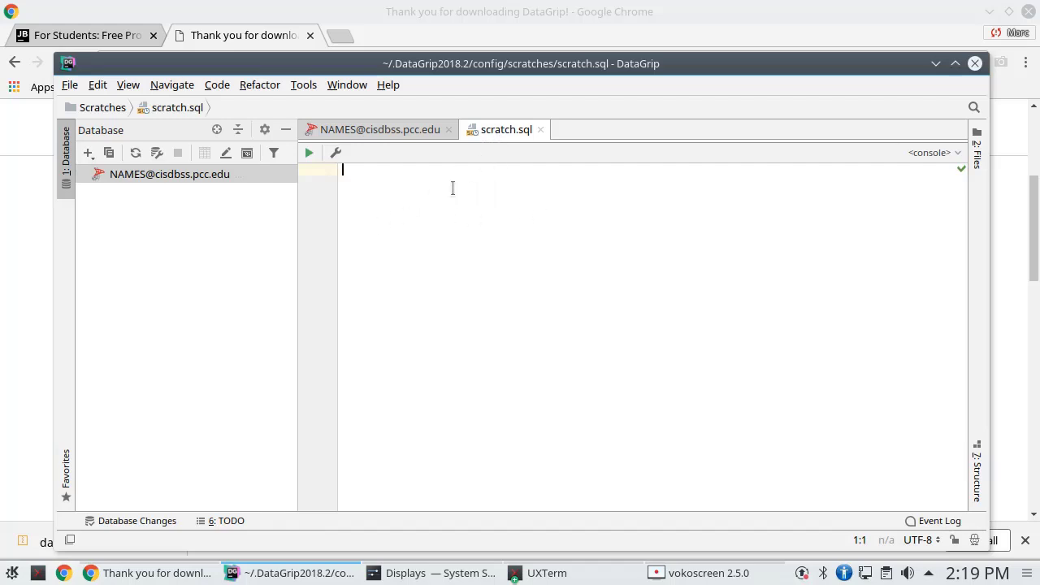
Save a copy of the scratch file as Example.sql in the /home/marc folder
{"action": "left_click", "coordinate": [70, 86]}
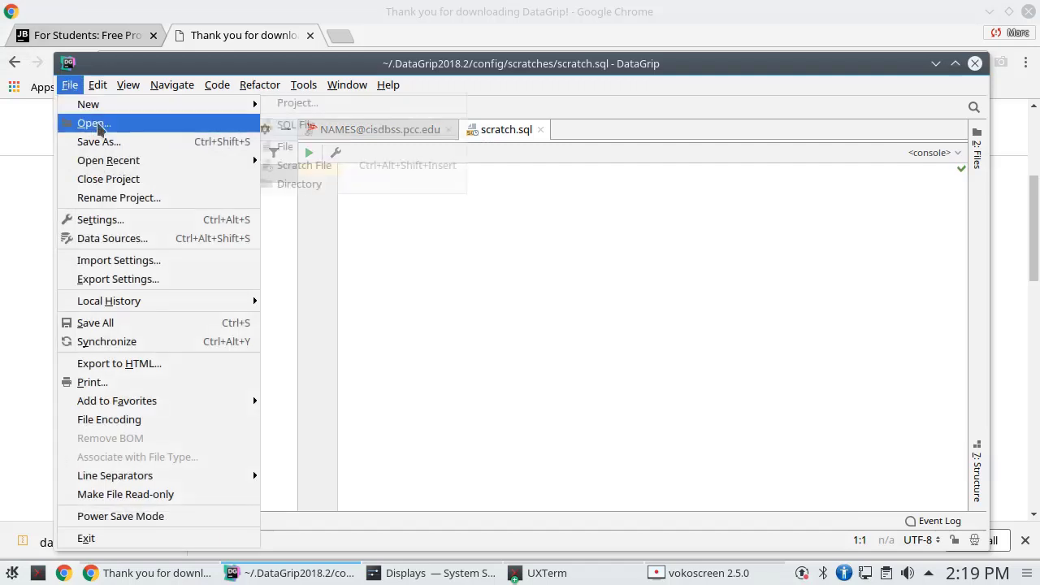
{"action": "left_click", "coordinate": [120, 145]}
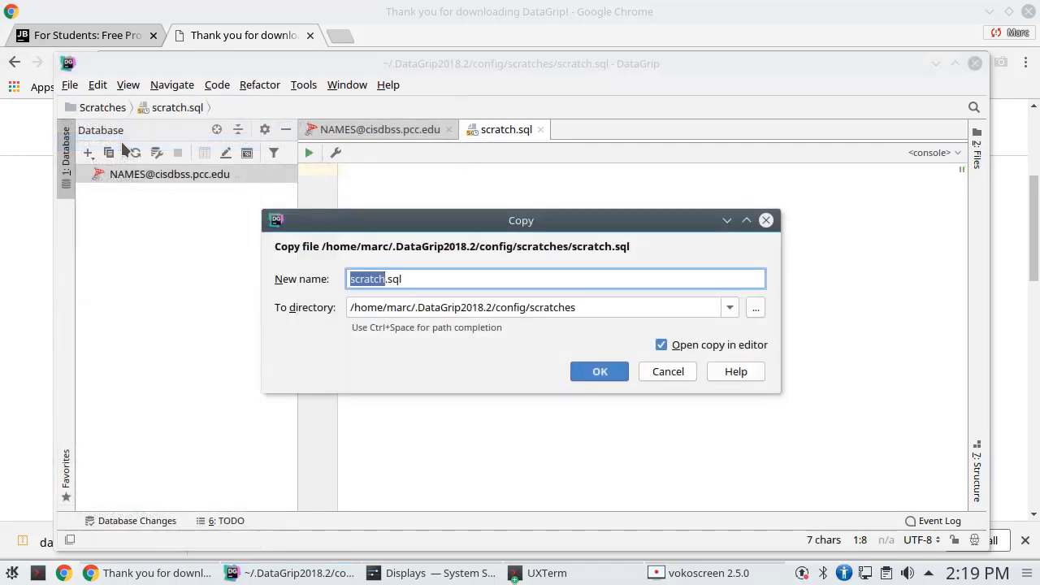
{"action": "left_click", "coordinate": [597, 305]}
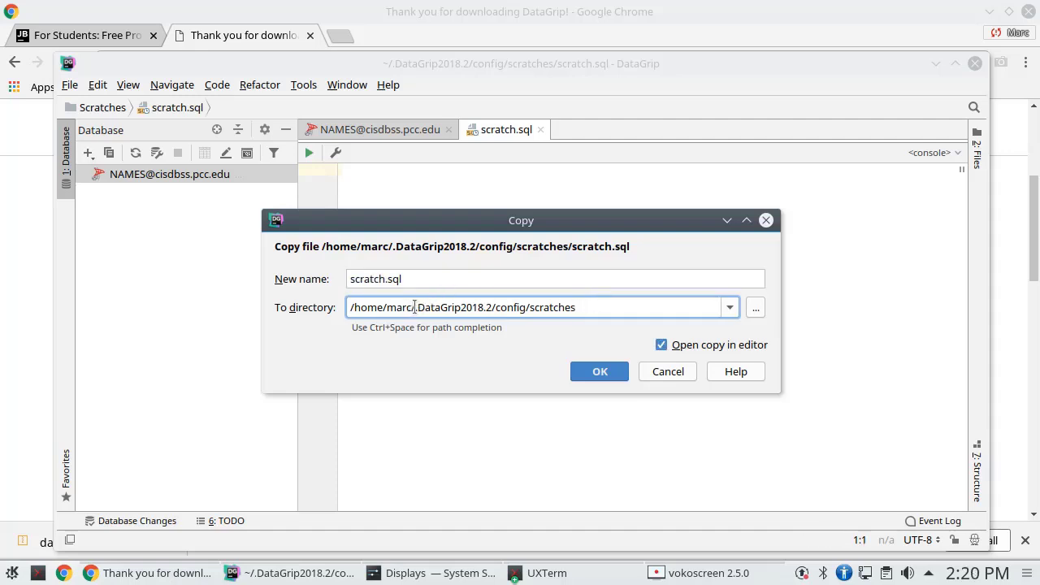
{"action": "left_click_drag", "start_coordinate": [414, 307], "coordinate": [642, 310]}
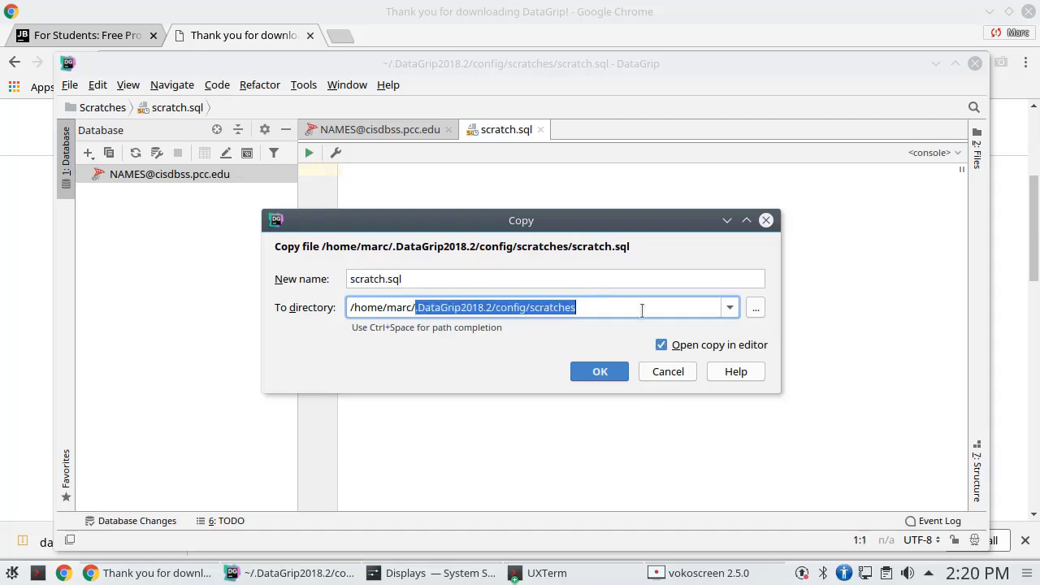
{"action": "key", "text": "BackSpace"}
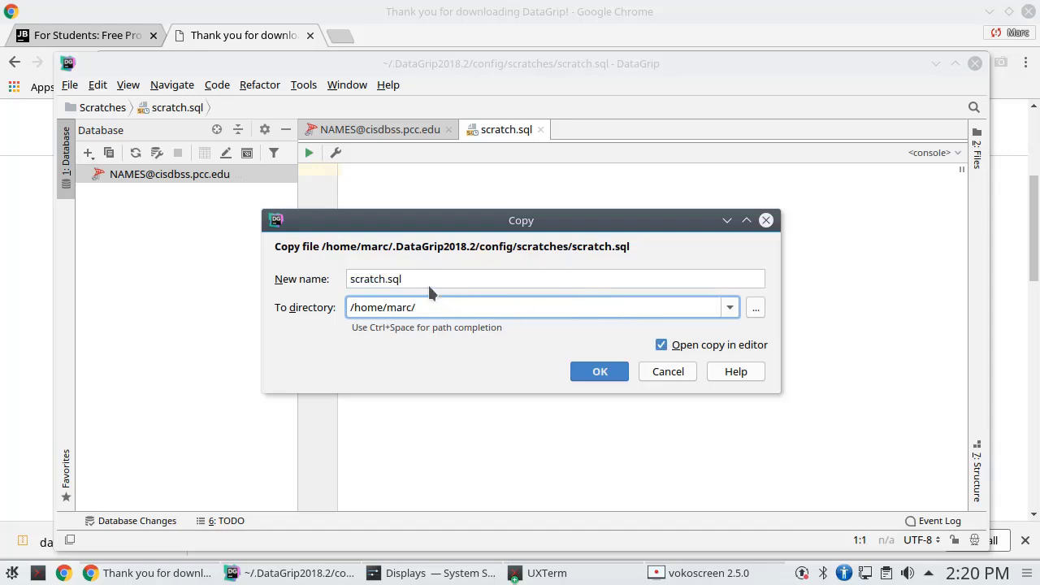
{"action": "left_click", "coordinate": [386, 279]}
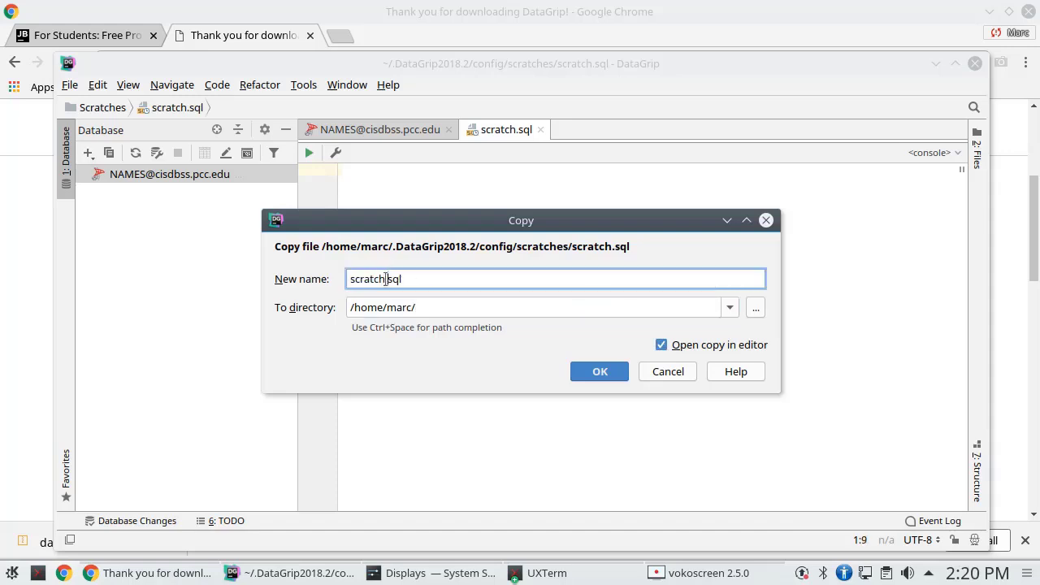
{"action": "key", "text": "shift+Home"}
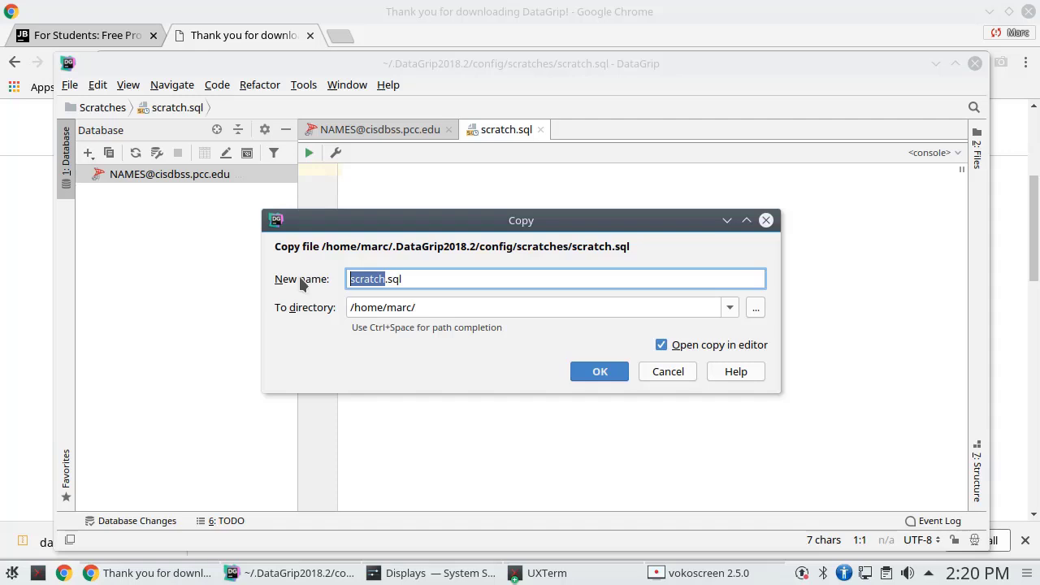
{"action": "key", "text": "BackSpace"}
{"action": "type", "text": "Example"}
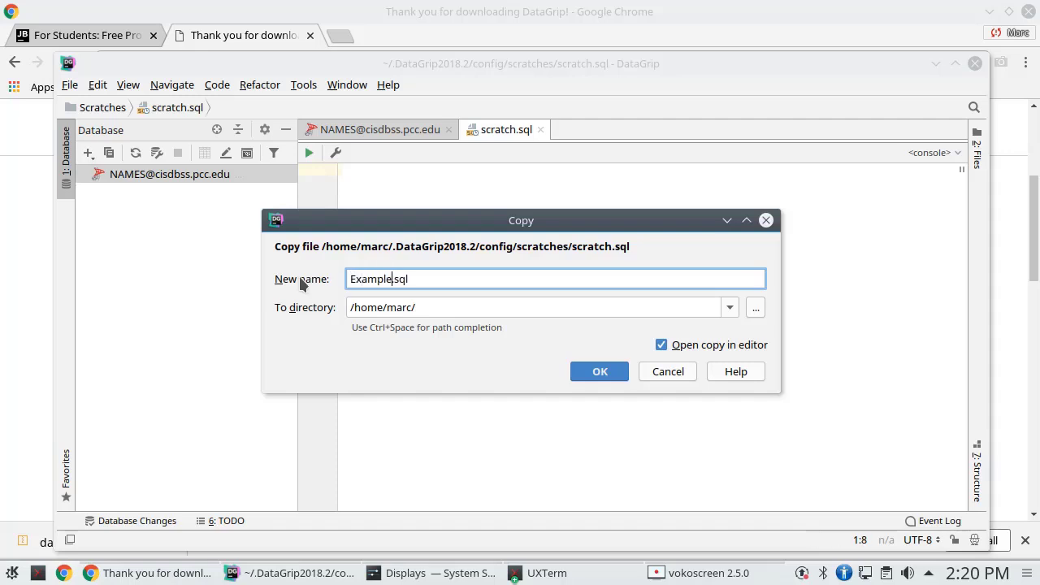
{"action": "left_click", "coordinate": [608, 372]}
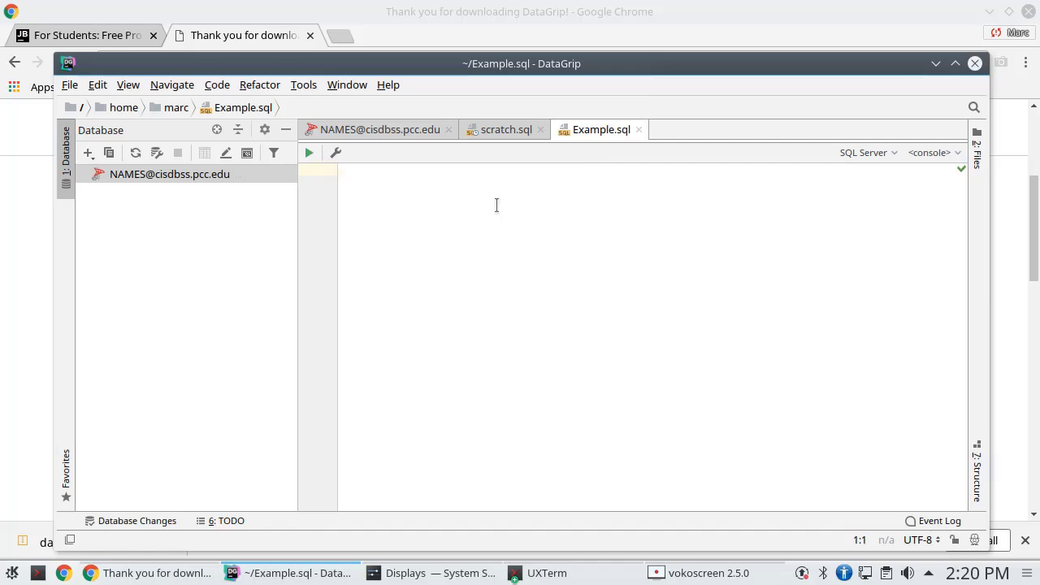
Enter 'USE NAMES;' and 'SELECT TOP 50 * FROM all_data;' on separate lines in Example.sql
{"action": "type", "text": "USE N"}
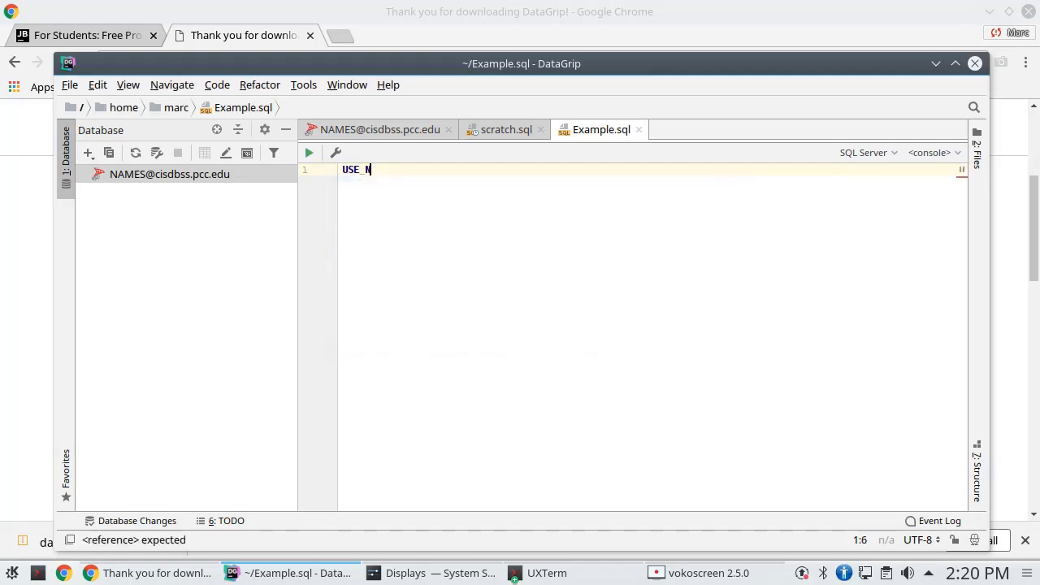
{"action": "type", "text": "AMES;"}
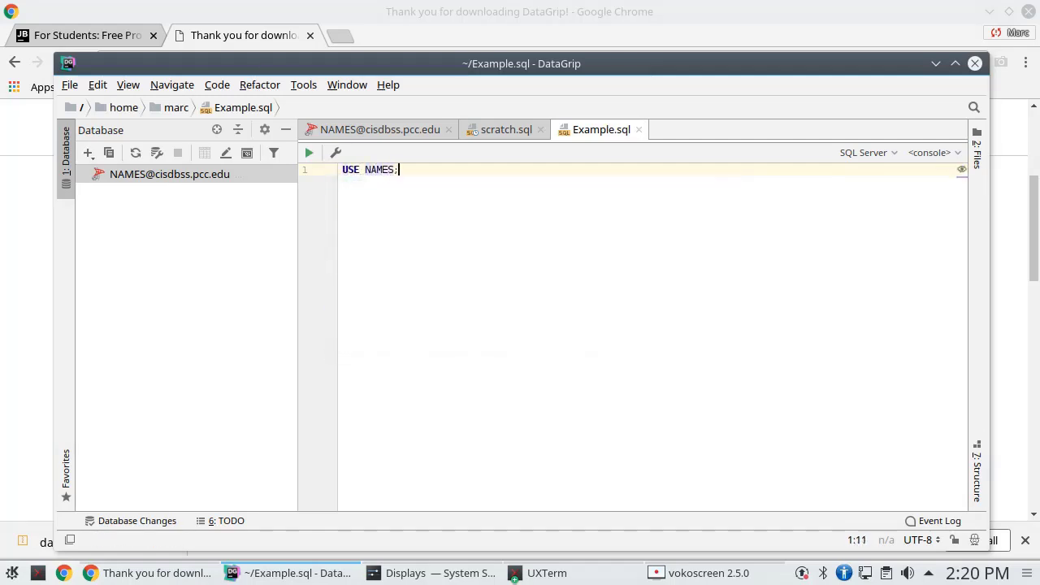
{"action": "key", "text": "Return"}
{"action": "key", "text": "Return"}
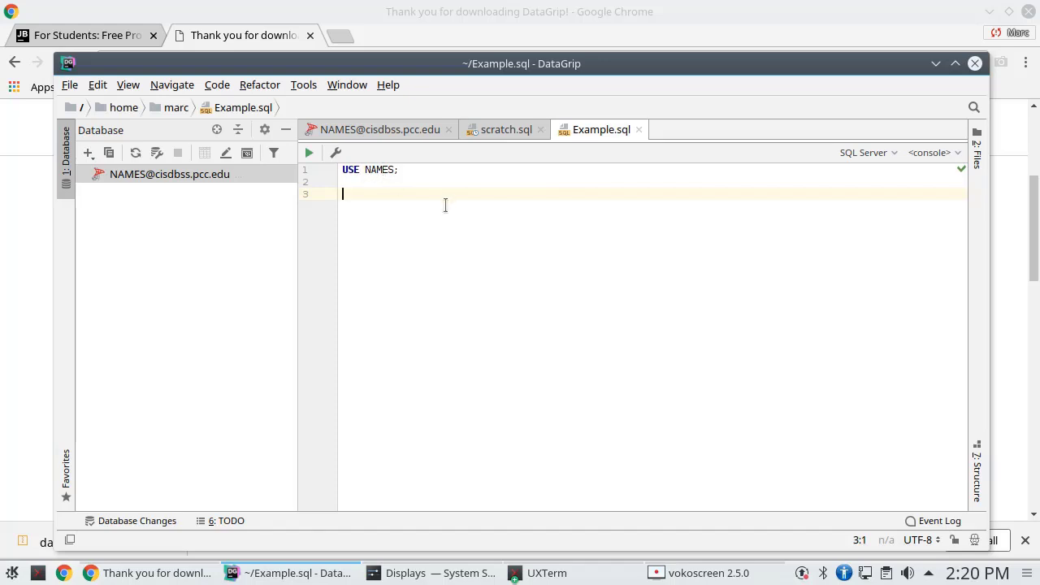
{"action": "type", "text": "SELE"}
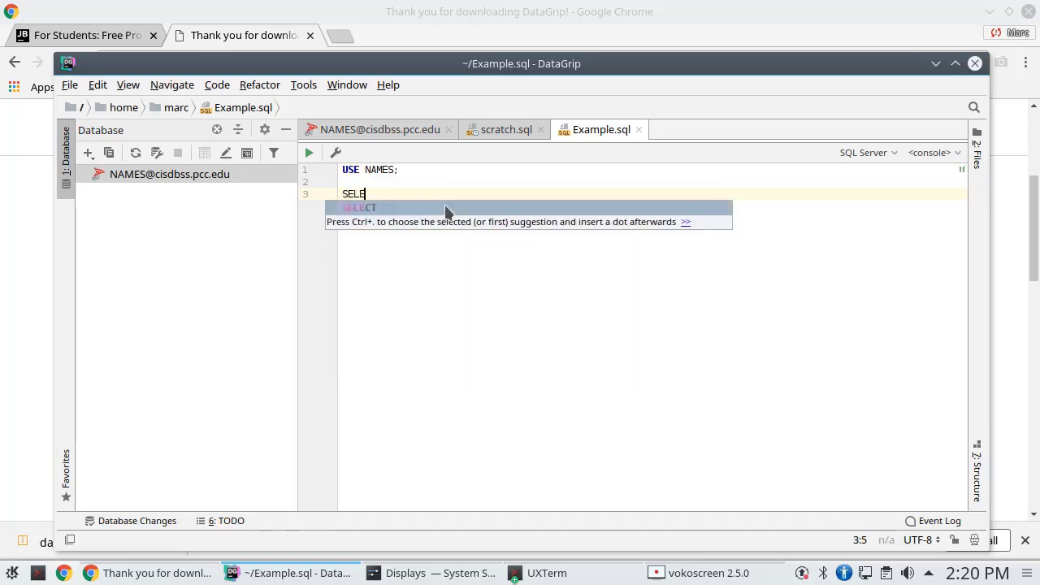
{"action": "type", "text": "CT TOP 5"}
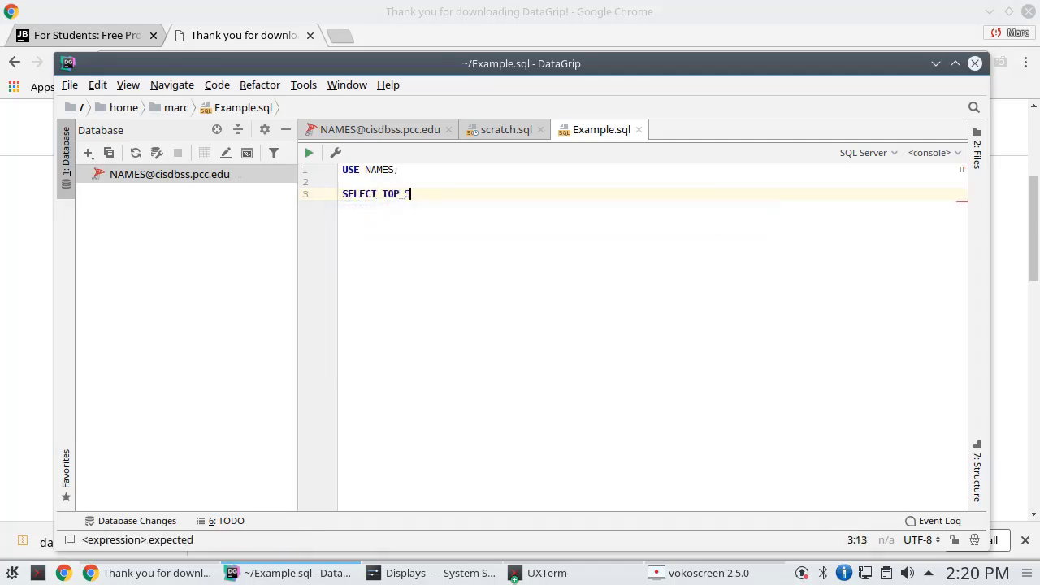
{"action": "type", "text": "0 *"}
{"action": "key", "text": "Return"}
{"action": "type", "text": "FR"}
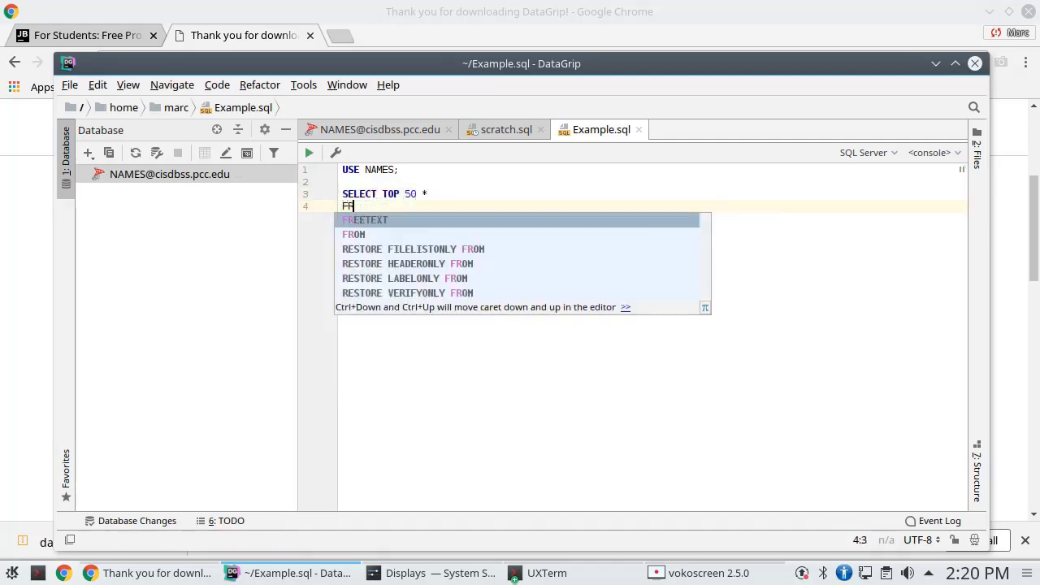
{"action": "type", "text": "OM all_dat"}
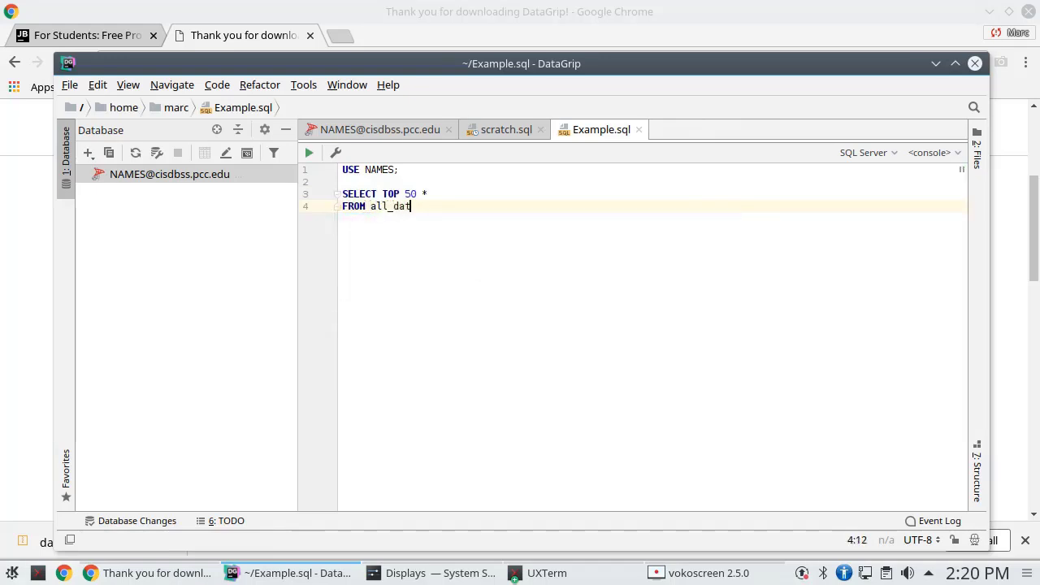
{"action": "type", "text": "a;"}
{"action": "key", "text": "Return"}
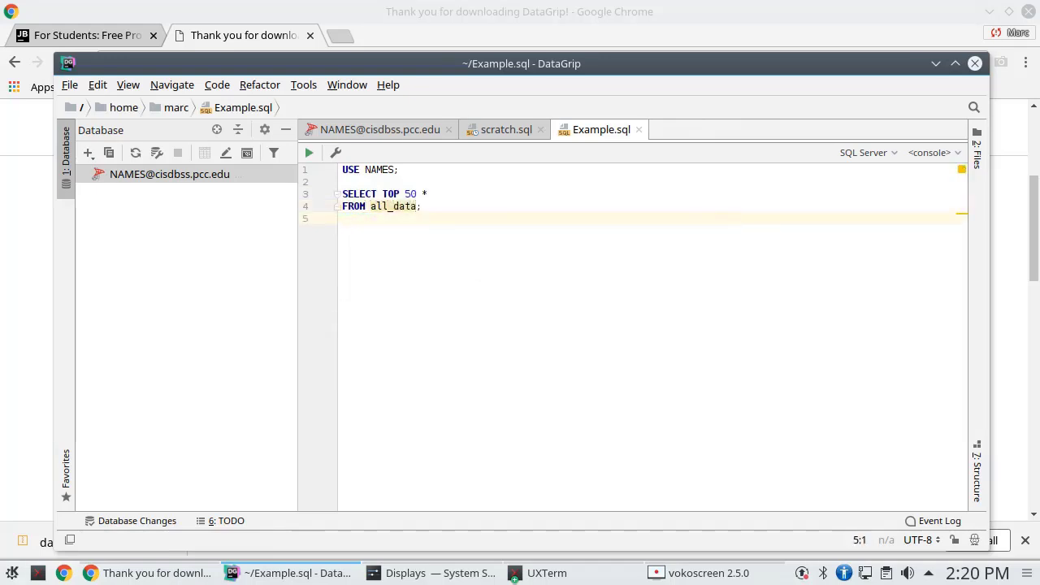
{"action": "mouse_move", "coordinate": [372, 207]}
{"action": "left_click", "coordinate": [939, 155]}
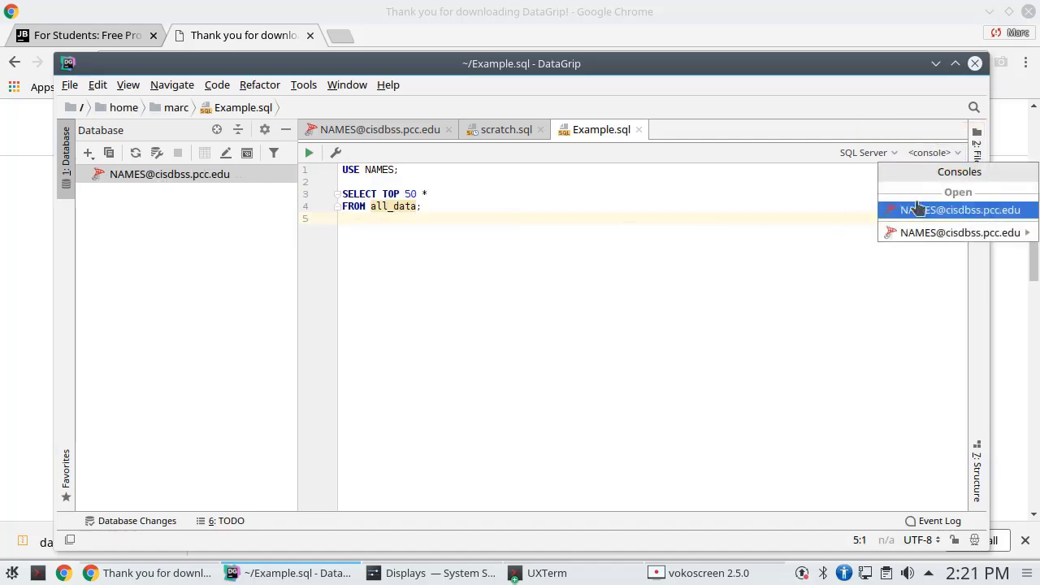
{"action": "left_click", "coordinate": [913, 212]}
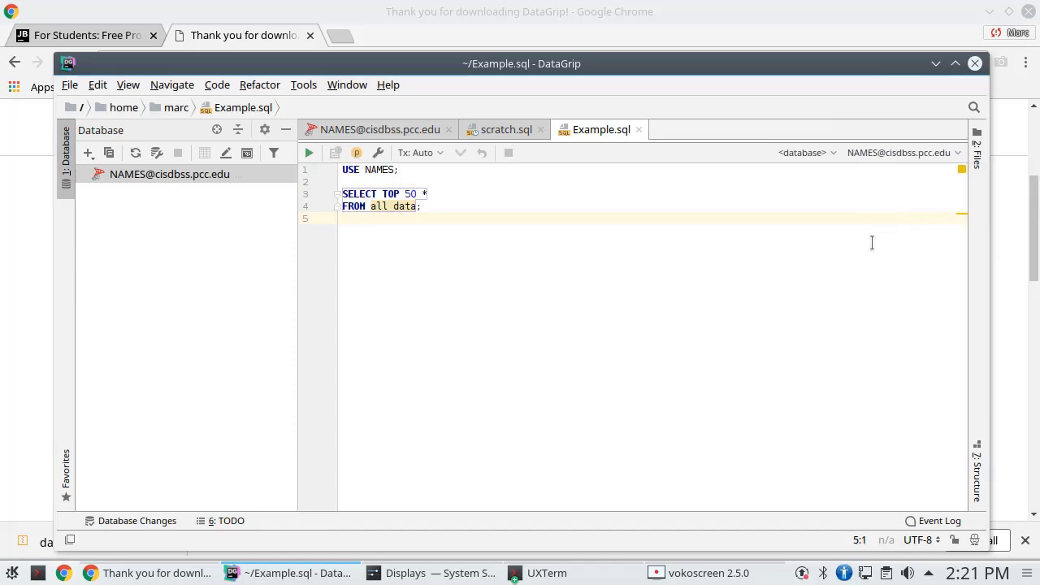
{"action": "left_click", "coordinate": [818, 152]}
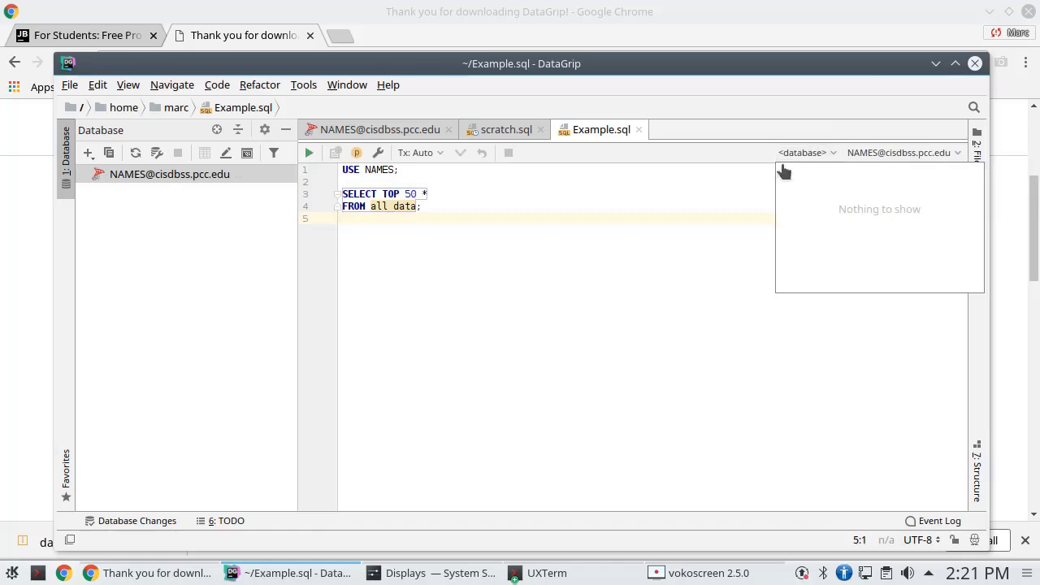
{"action": "left_click", "coordinate": [673, 243]}
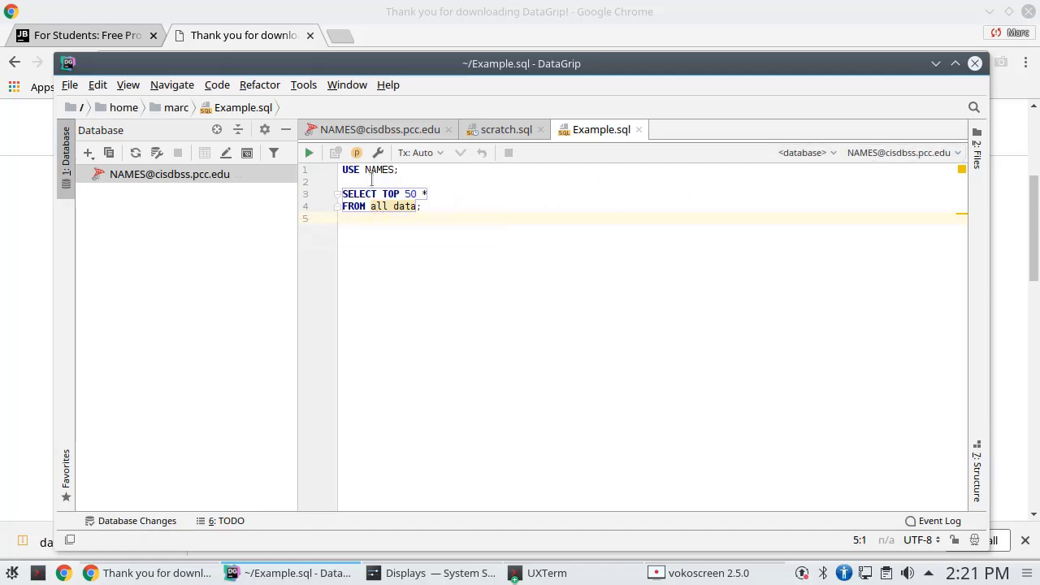
Execute the combined USE and SELECT statements and scroll through the 50-row result grid
{"action": "left_click", "coordinate": [308, 154]}
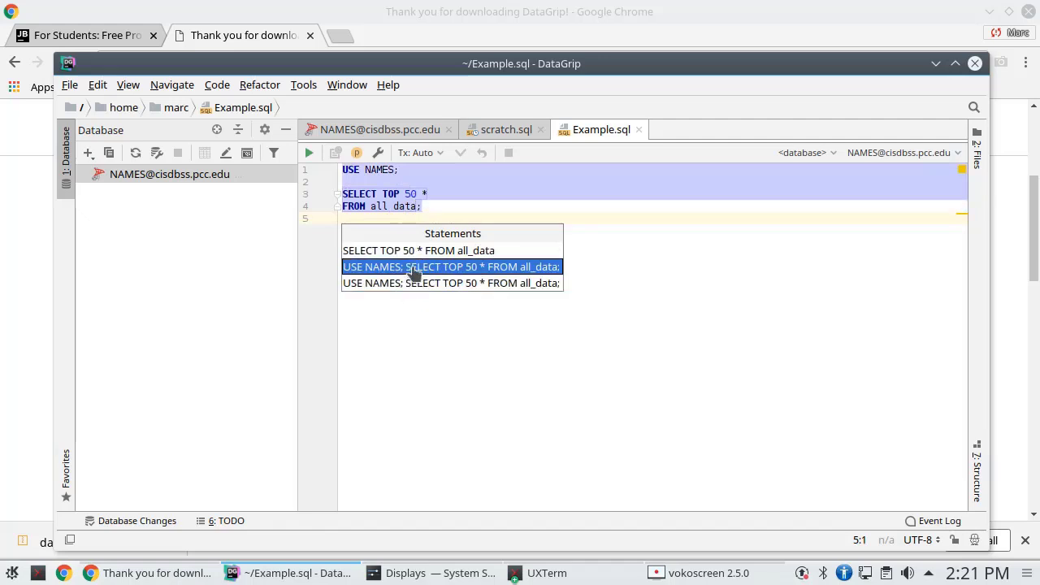
{"action": "left_click", "coordinate": [415, 268]}
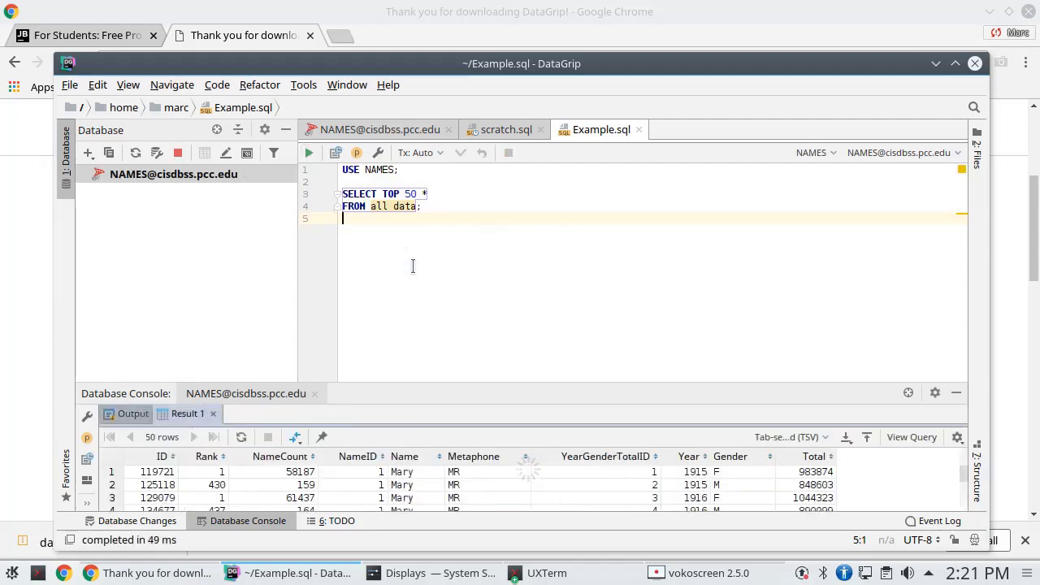
{"action": "scroll", "coordinate": [704, 488], "scroll_direction": "down", "scroll_amount": 3}
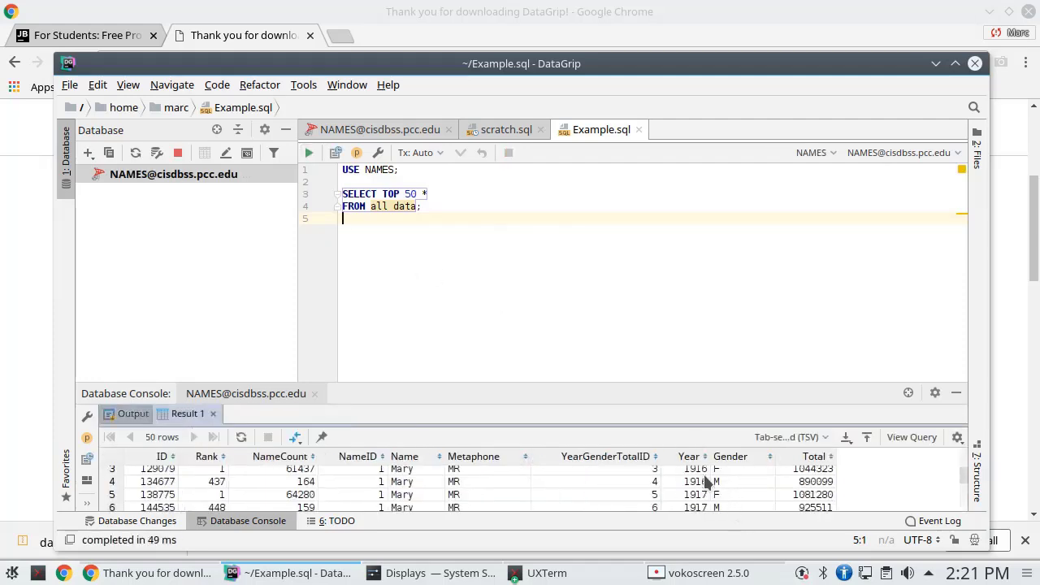
{"action": "scroll", "coordinate": [704, 487], "scroll_direction": "down", "scroll_amount": 8}
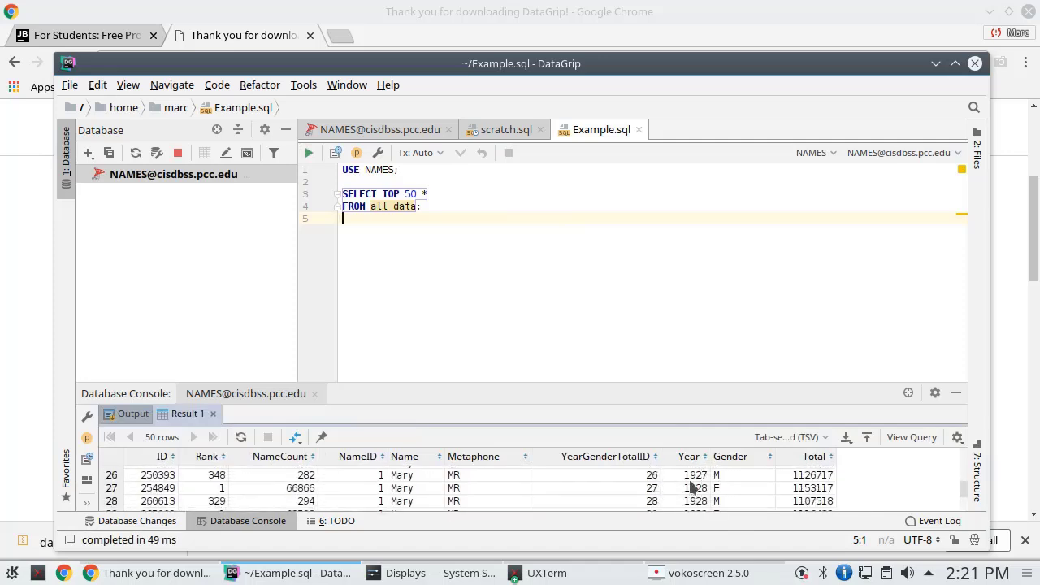
{"action": "scroll", "coordinate": [687, 492], "scroll_direction": "down", "scroll_amount": 6}
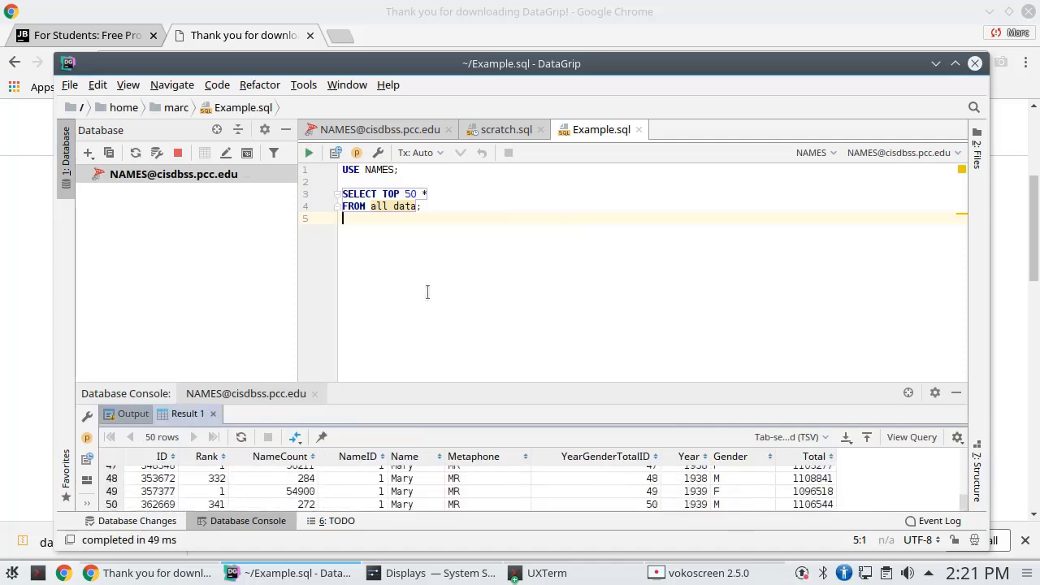